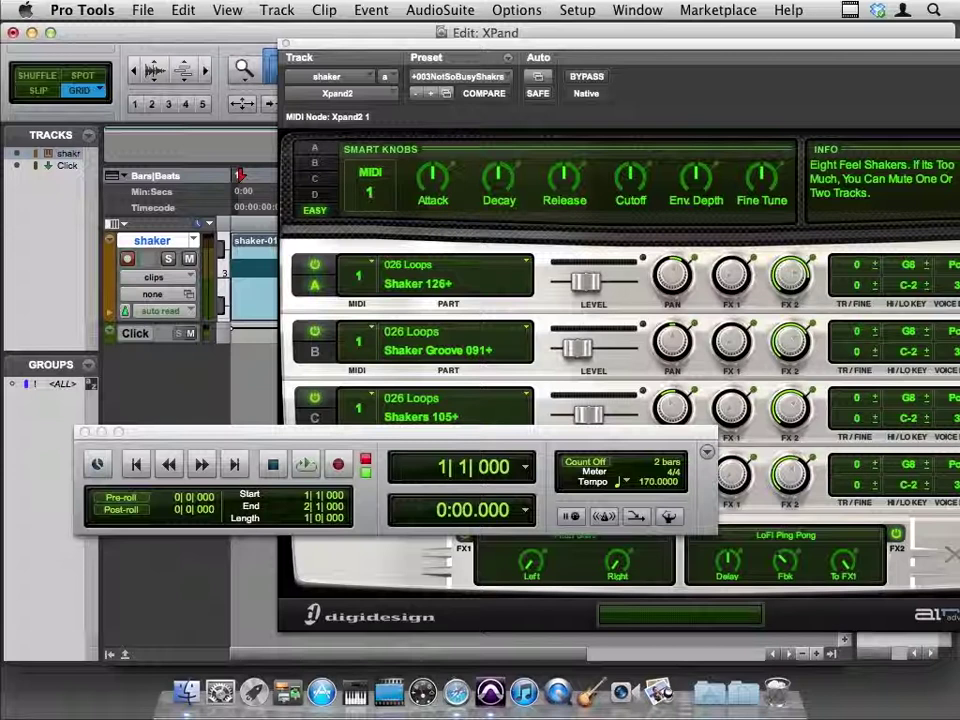
Create a new stereo instrument track below the shaker track
{"action": "key", "text": "super+shift+n"}
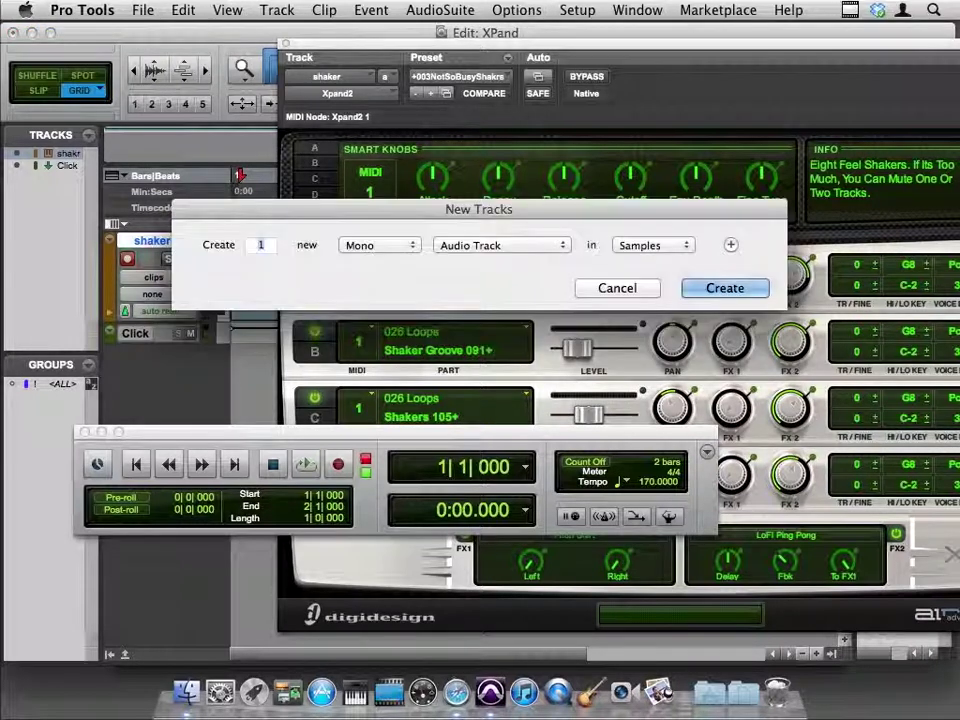
{"action": "left_click", "coordinate": [725, 675]}
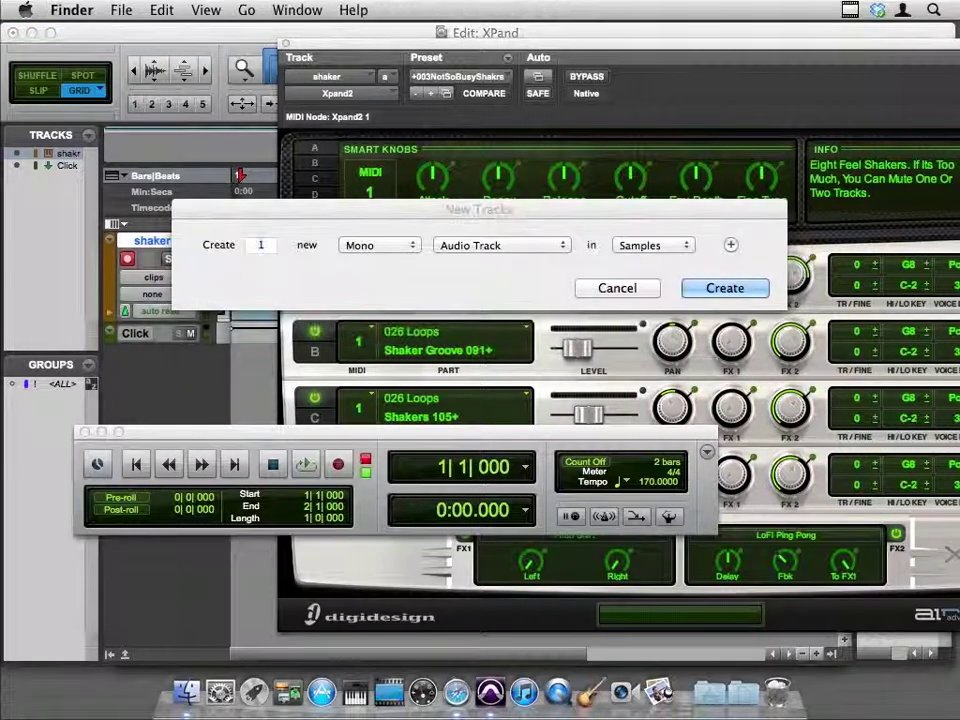
{"action": "left_click", "coordinate": [522, 220]}
{"action": "key", "text": "super+Right"}
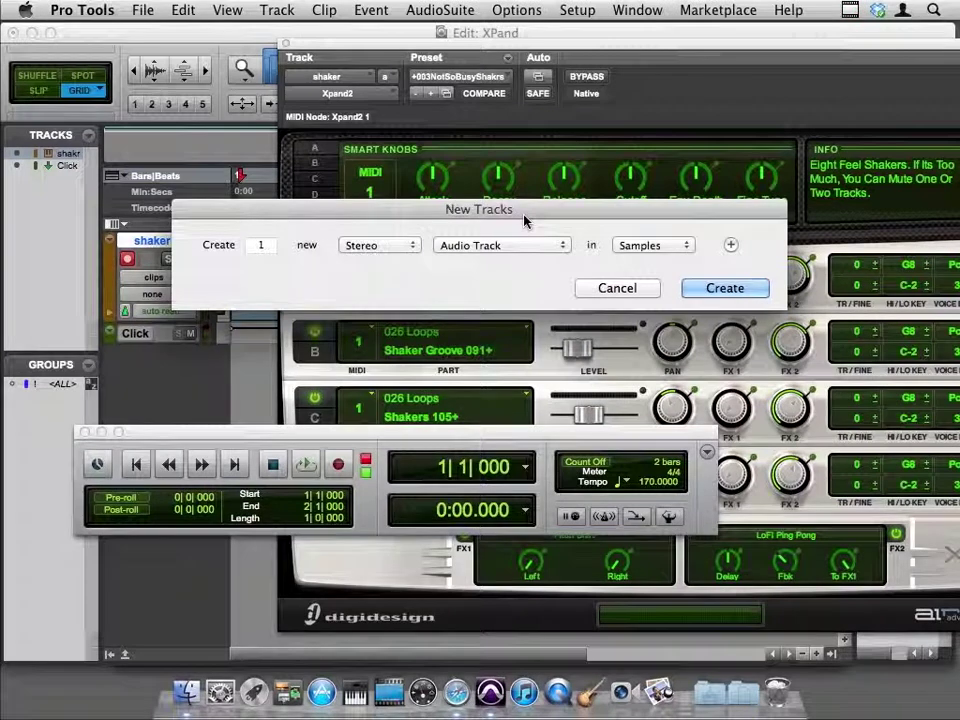
{"action": "key", "text": "super+Down"}
{"action": "key", "text": "super+Down"}
{"action": "key", "text": "super+Down"}
{"action": "key", "text": "super+Down"}
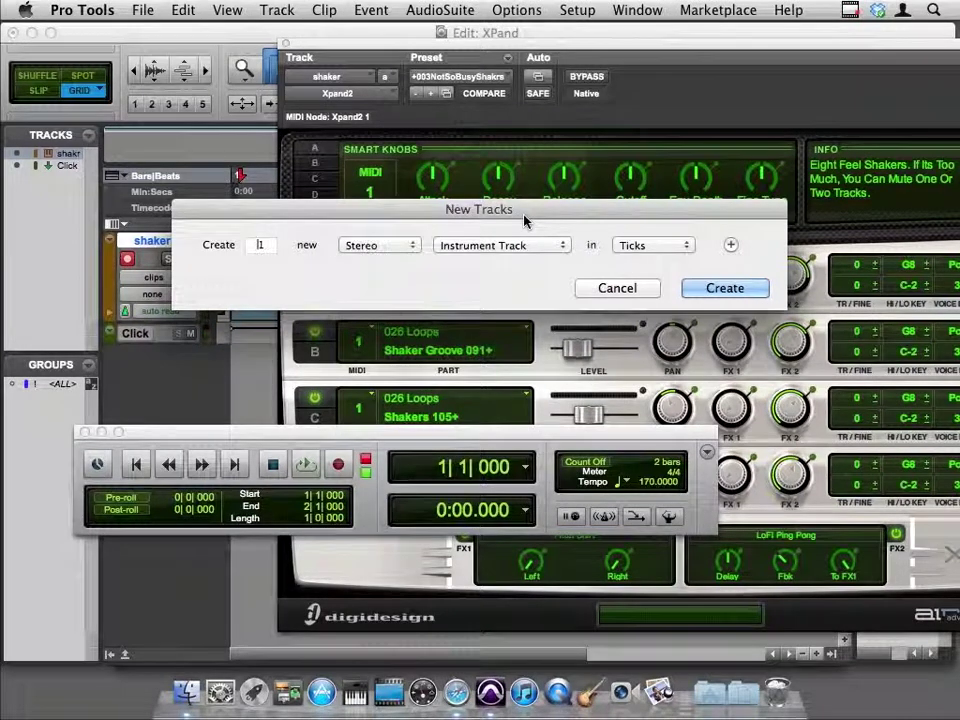
{"action": "left_click", "coordinate": [724, 288]}
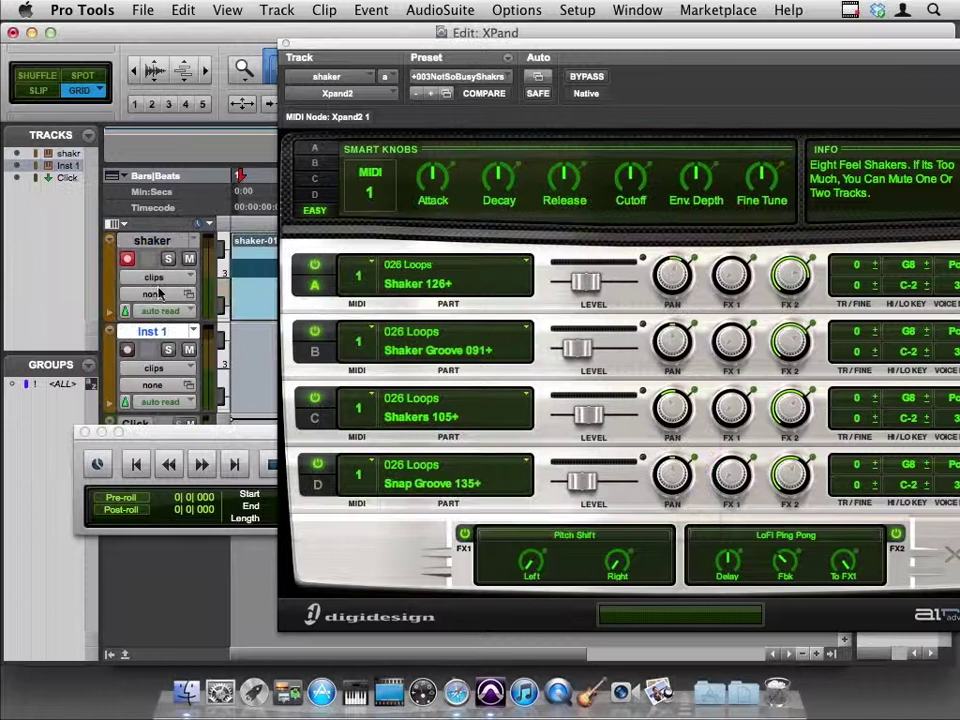
Rename the new Inst 1 track to 'drum loop'
{"action": "double_click", "coordinate": [149, 333]}
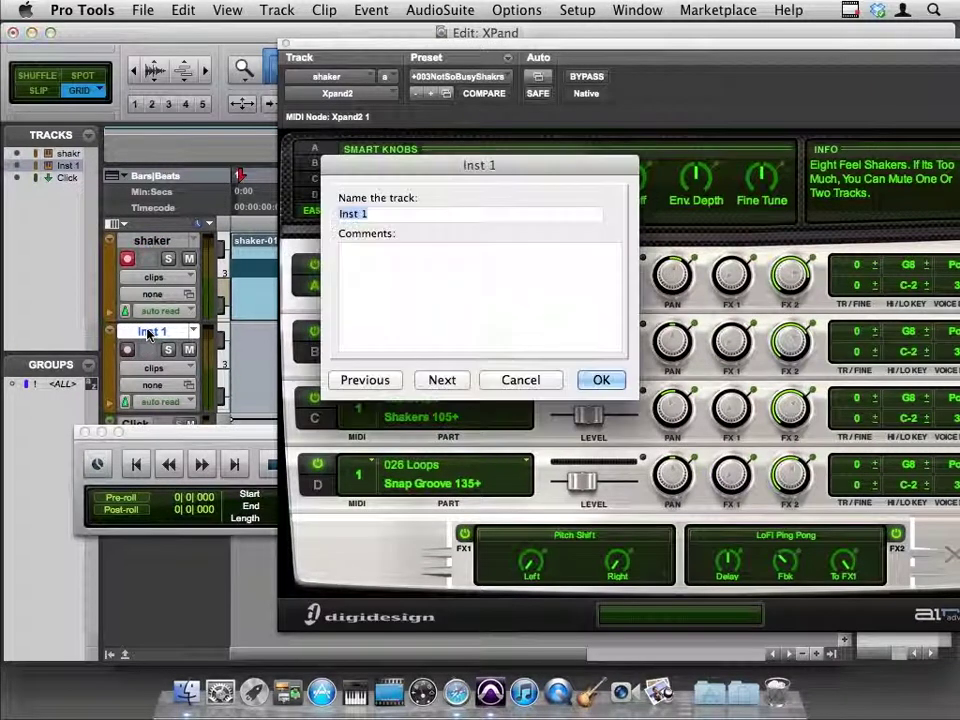
{"action": "type", "text": "drum loop"}
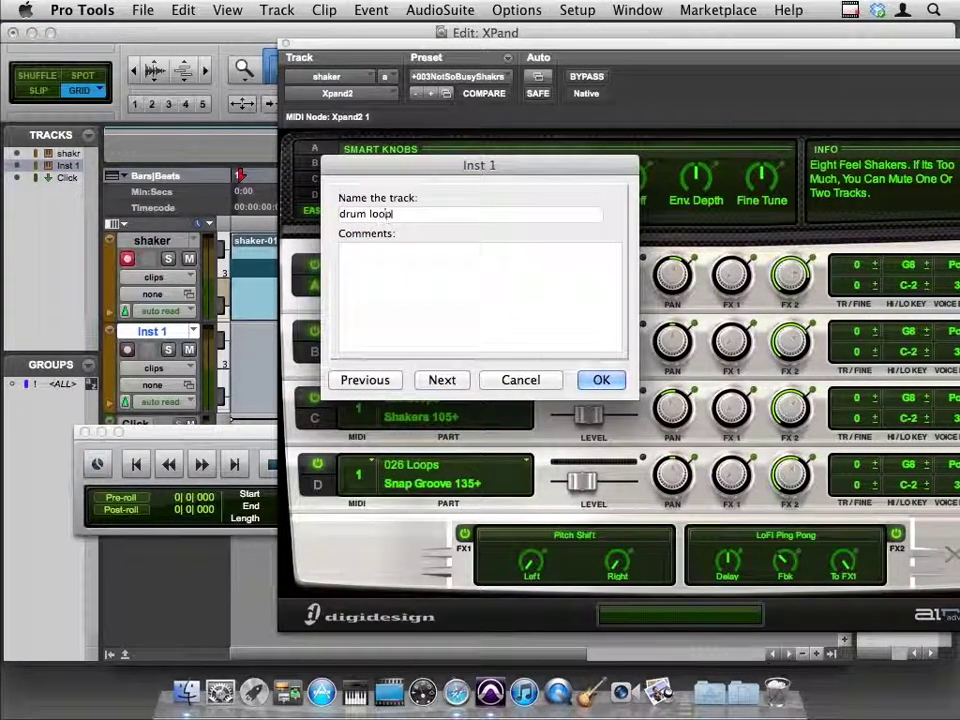
{"action": "key", "text": "Return"}
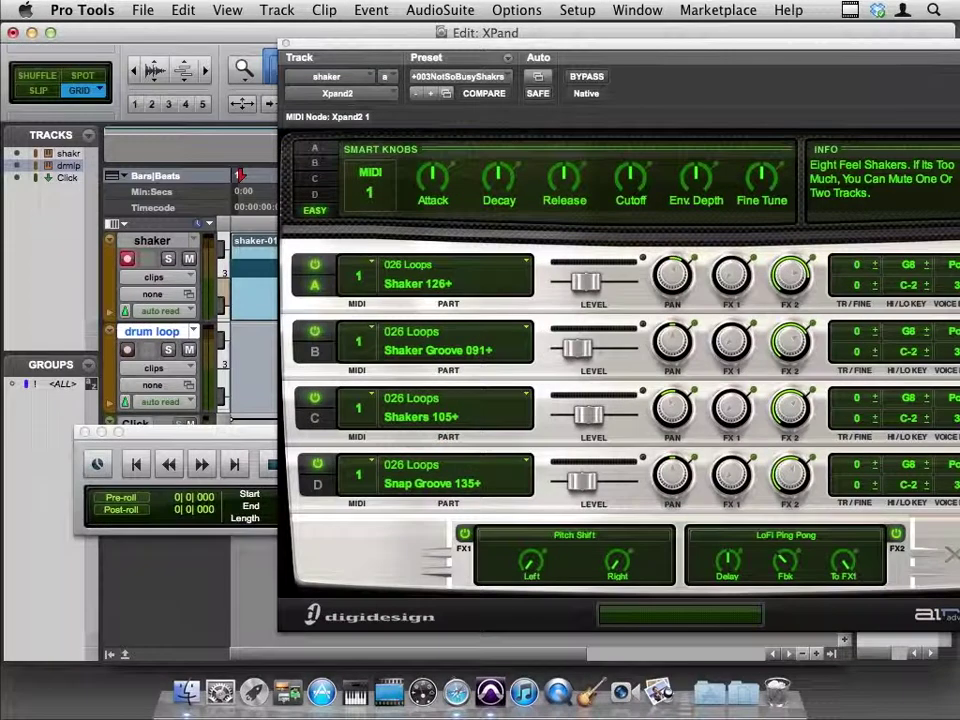
In the mixer, copy the shaker's Xpand2 instrument onto the drum loop track's first insert
{"action": "key", "text": "super+equal"}
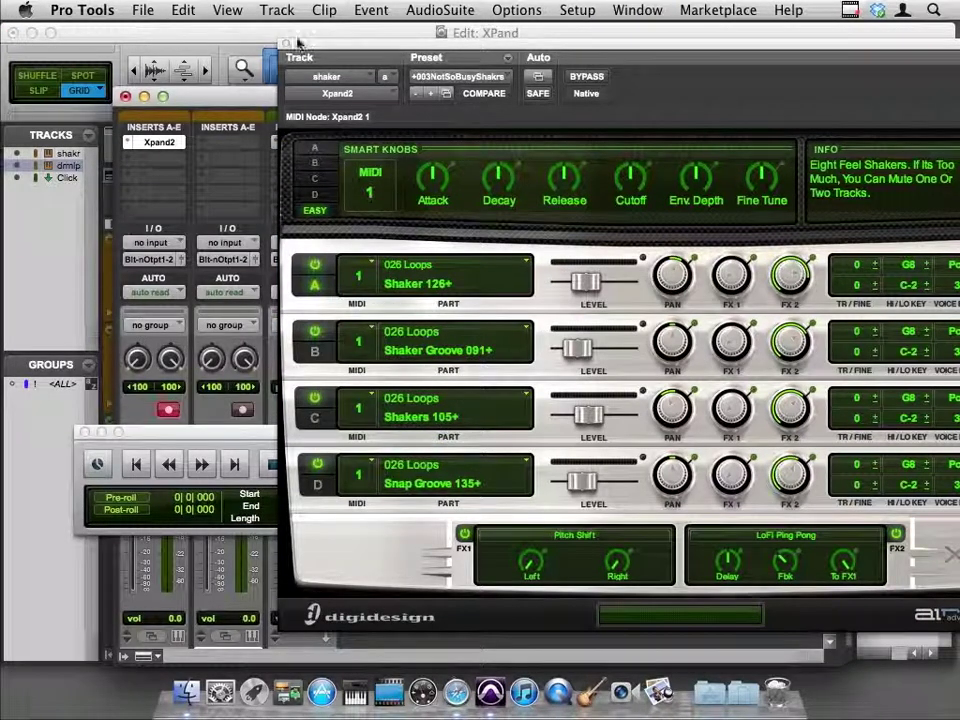
{"action": "left_click_drag", "start_coordinate": [306, 43], "coordinate": [488, 28]}
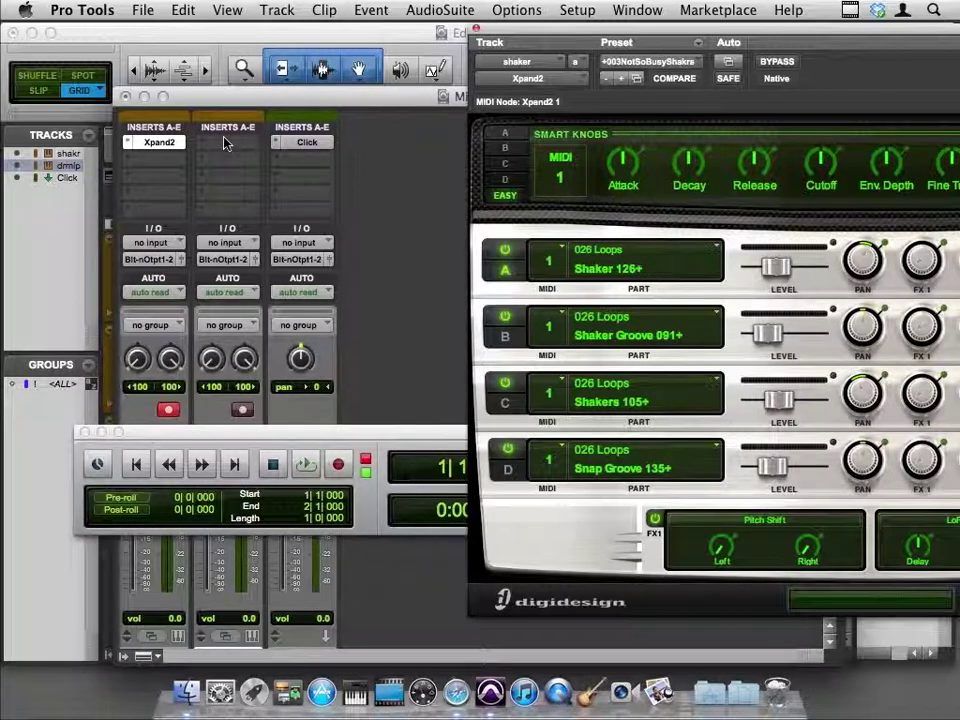
{"action": "left_click", "coordinate": [152, 147]}
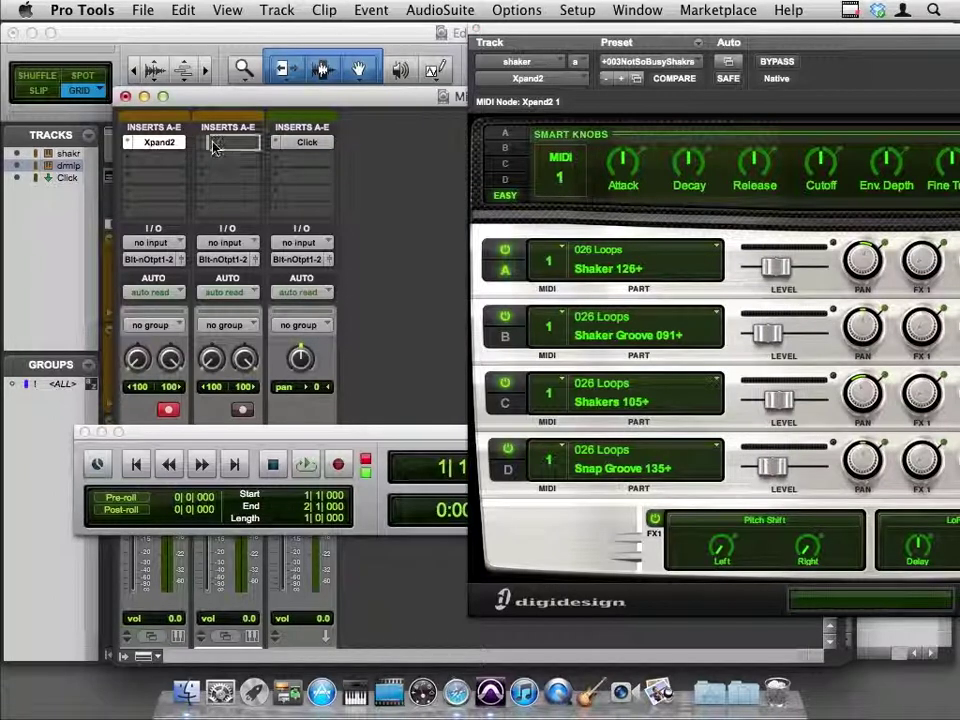
{"action": "left_click_drag", "start_coordinate": [222, 148], "coordinate": [222, 148]}
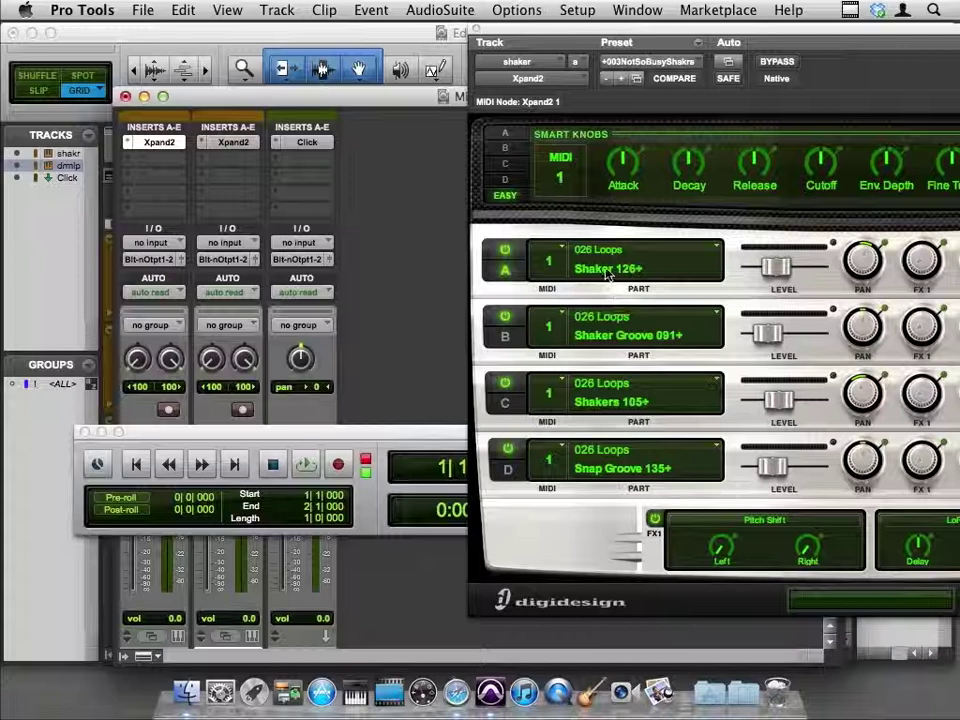
{"action": "key", "text": "shift+r"}
Point the Xpand2 window at the drum loop track and load the +020 Roomy Loop preset
{"action": "left_click", "coordinate": [528, 63]}
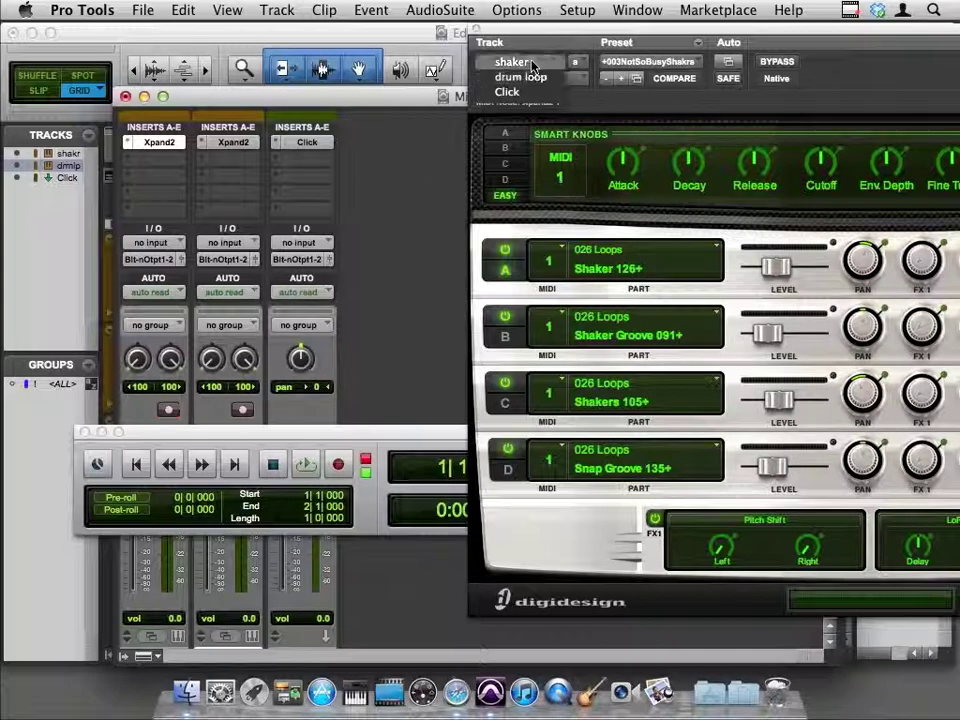
{"action": "left_click", "coordinate": [521, 37]}
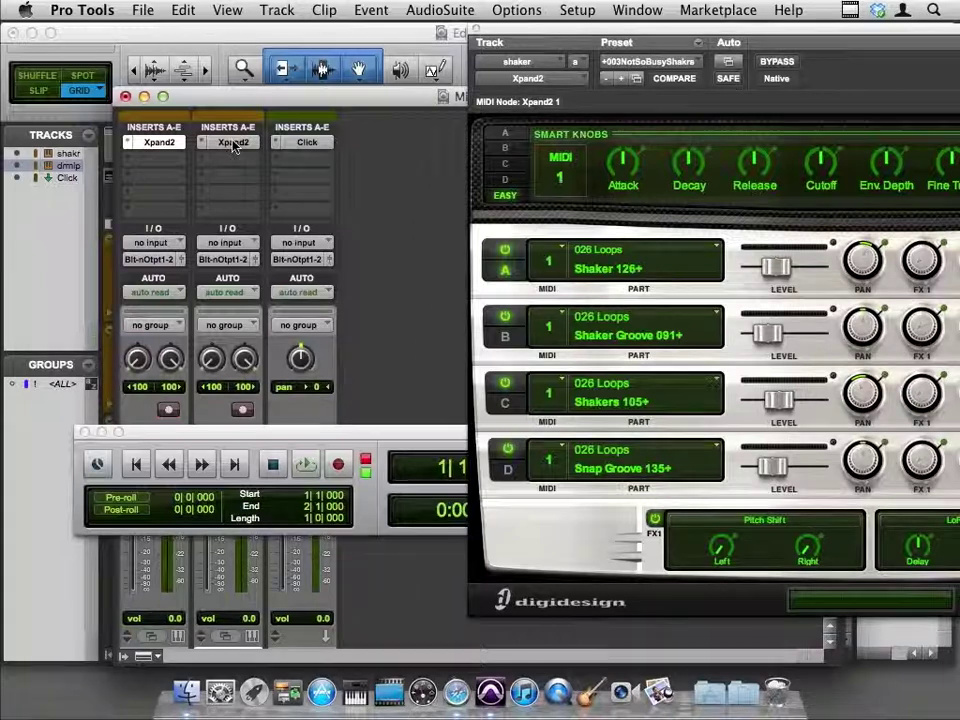
{"action": "left_click", "coordinate": [510, 63]}
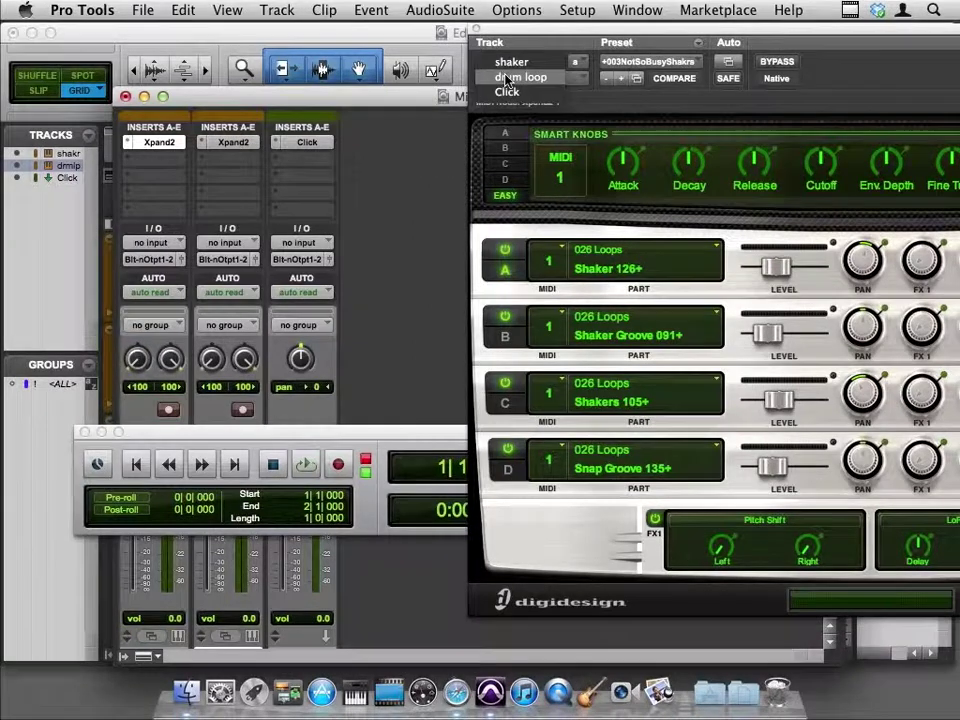
{"action": "left_click", "coordinate": [510, 77]}
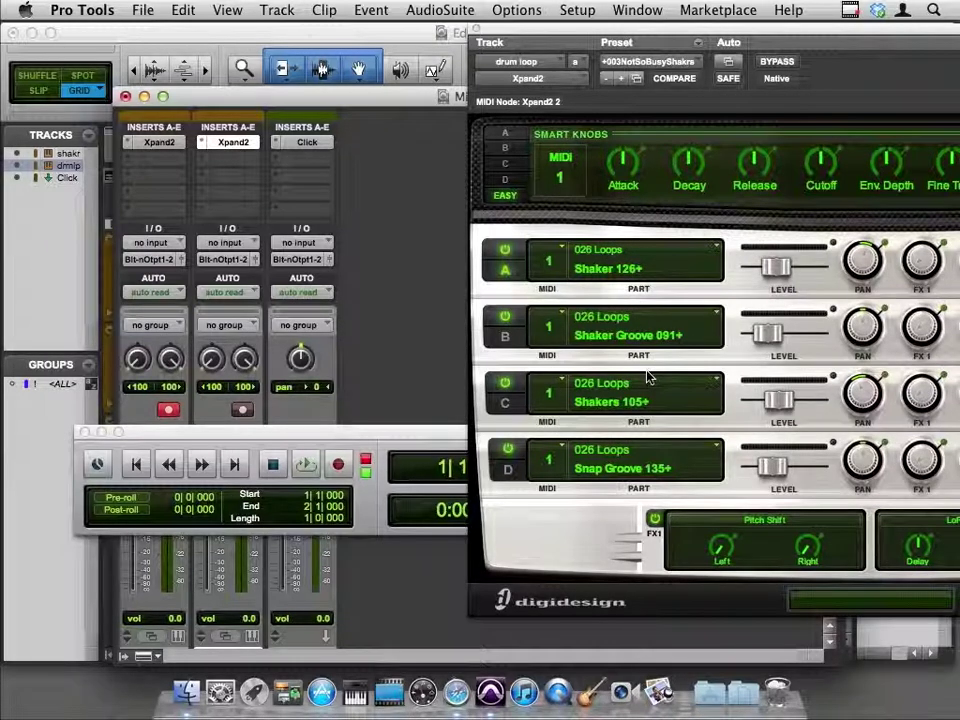
{"action": "left_click", "coordinate": [698, 64]}
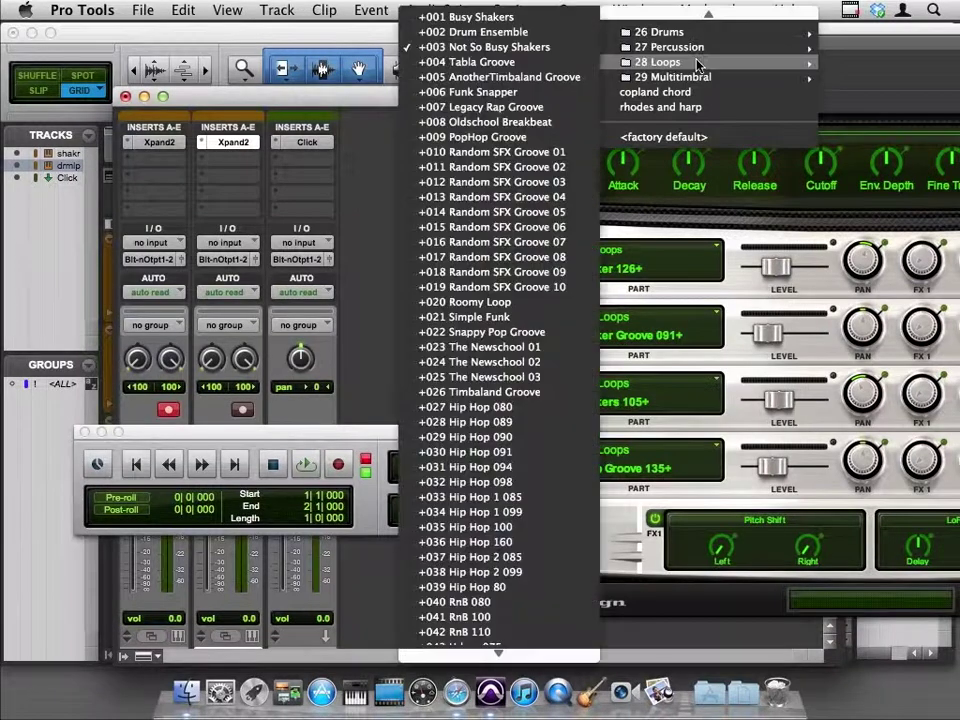
{"action": "left_click", "coordinate": [478, 303]}
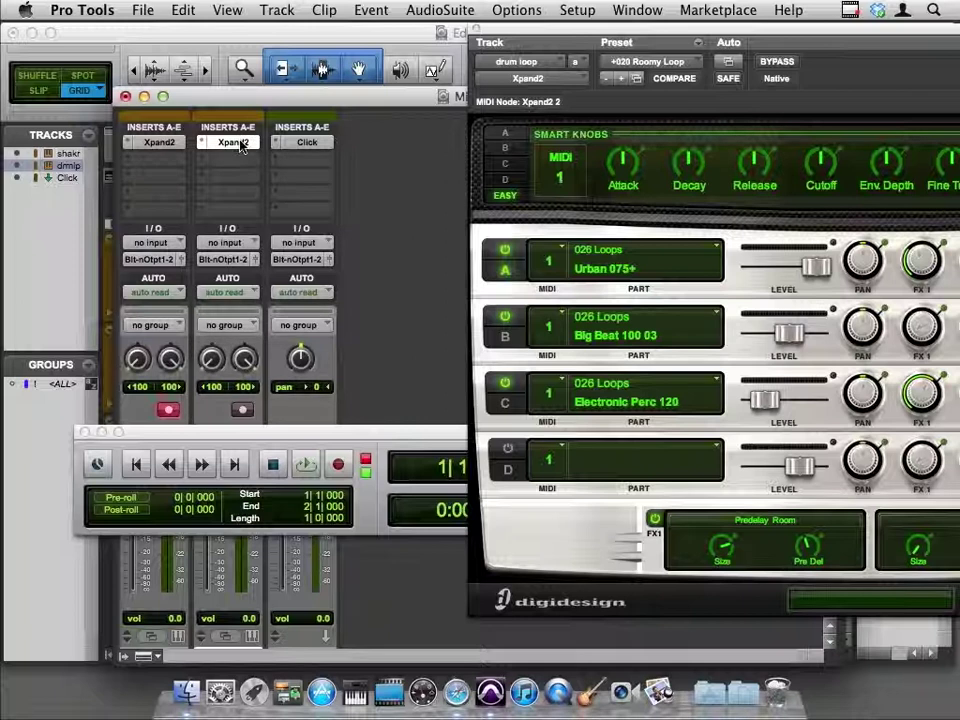
Back in the Edit window, copy the shaker-01 clip onto the drum loop track and audition it
{"action": "key", "text": "super+equal"}
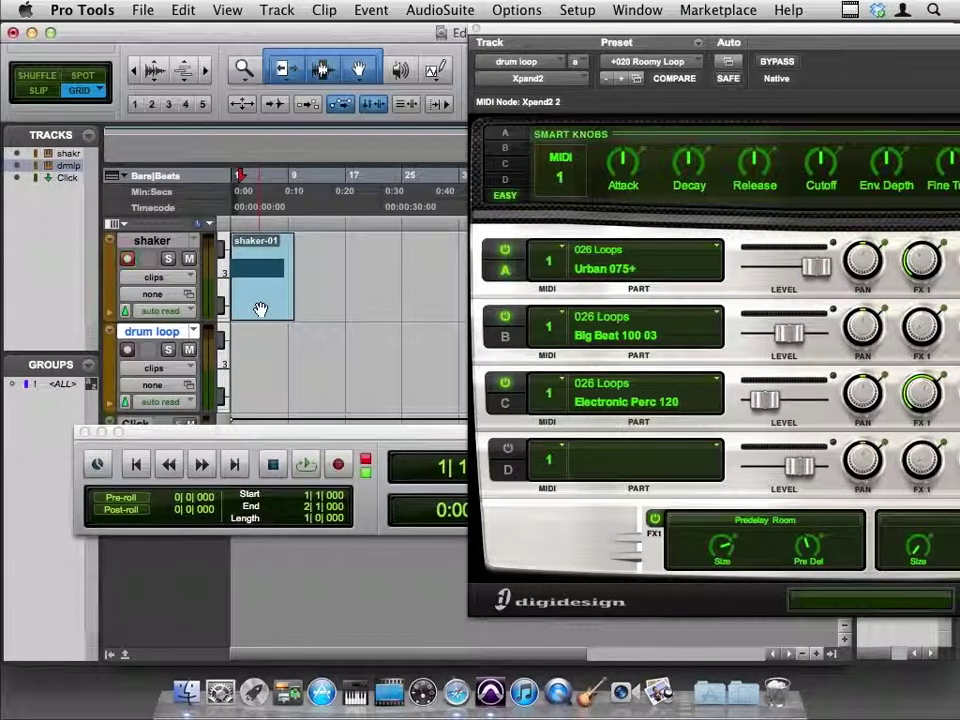
{"action": "left_click_drag", "start_coordinate": [257, 310], "coordinate": [258, 363]}
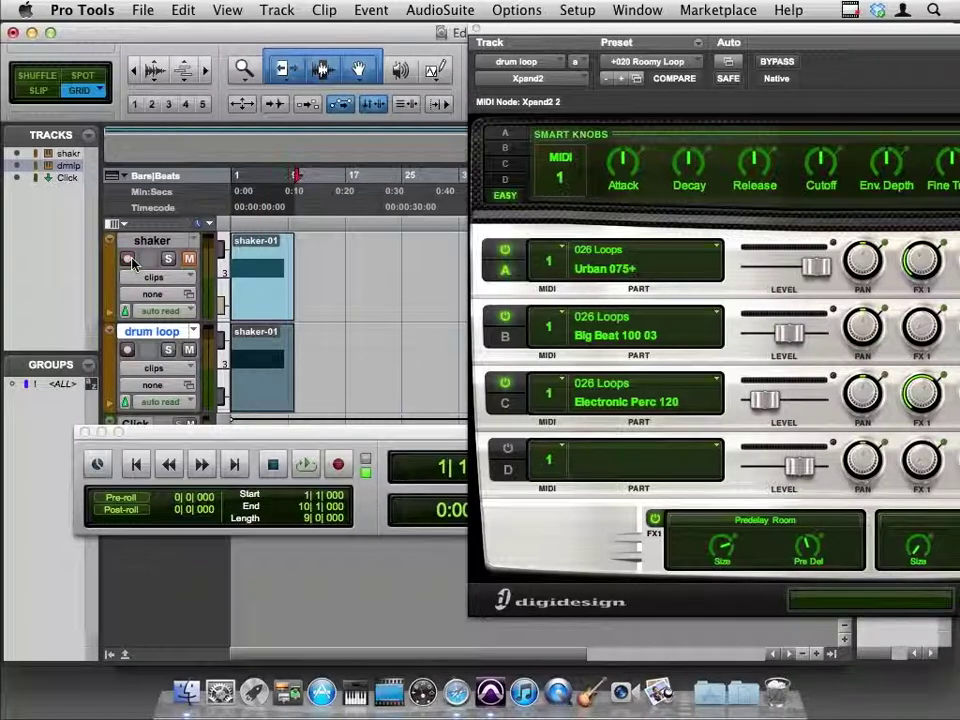
{"action": "key", "text": "space"}
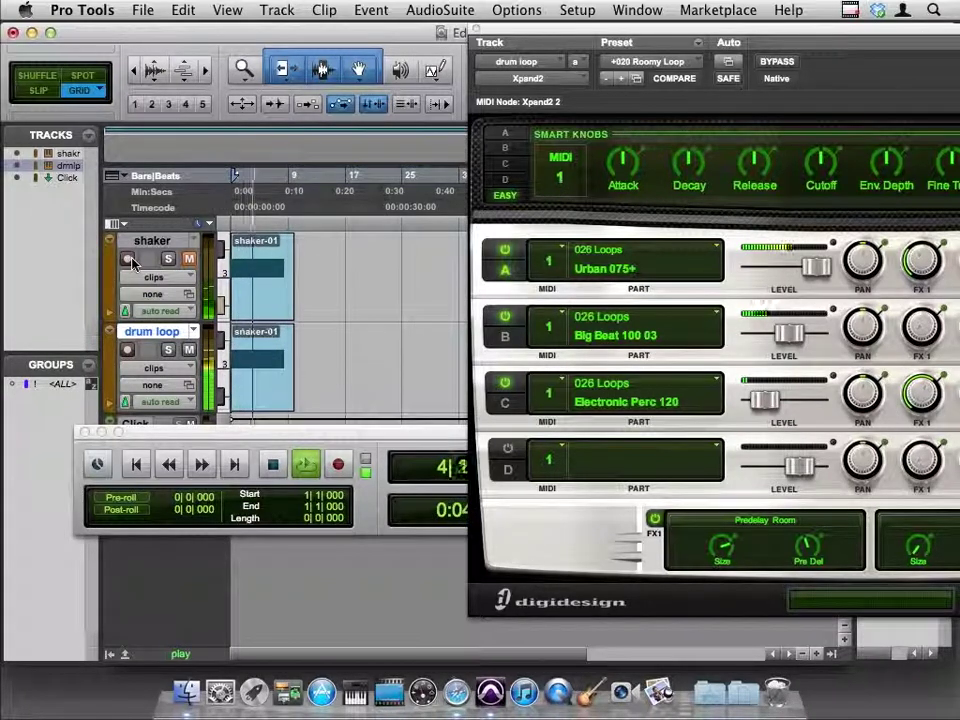
{"action": "key", "text": "space"}
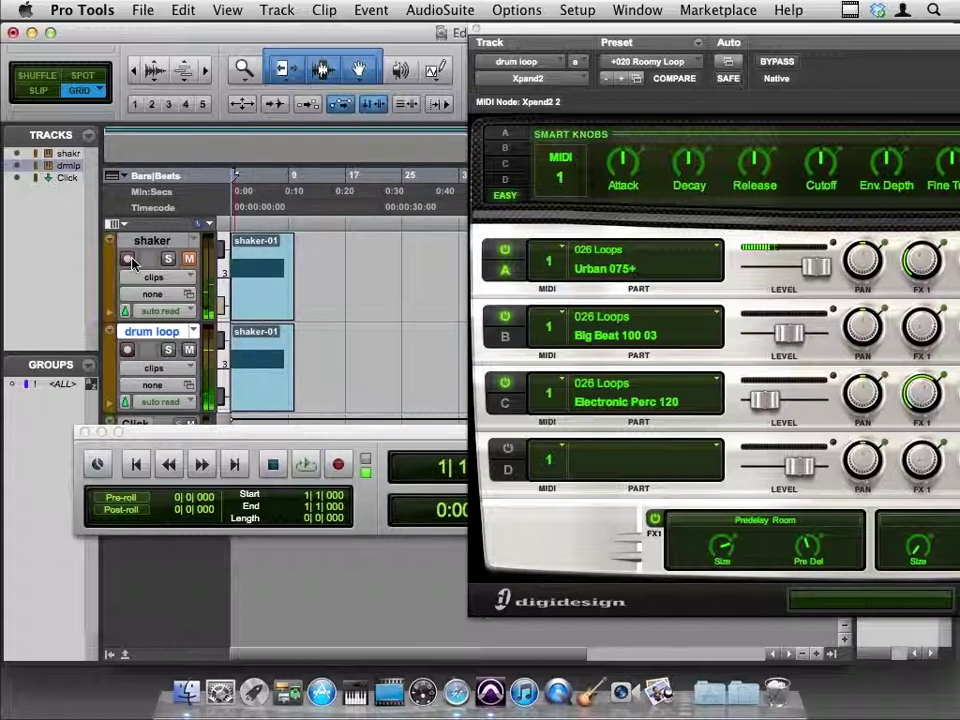
Set a 1-bar selection length, loop-play it, and reposition the Xpand2 panel fully into view
{"action": "left_click_drag", "start_coordinate": [510, 33], "coordinate": [498, 187]}
{"action": "left_click", "coordinate": [722, 86]}
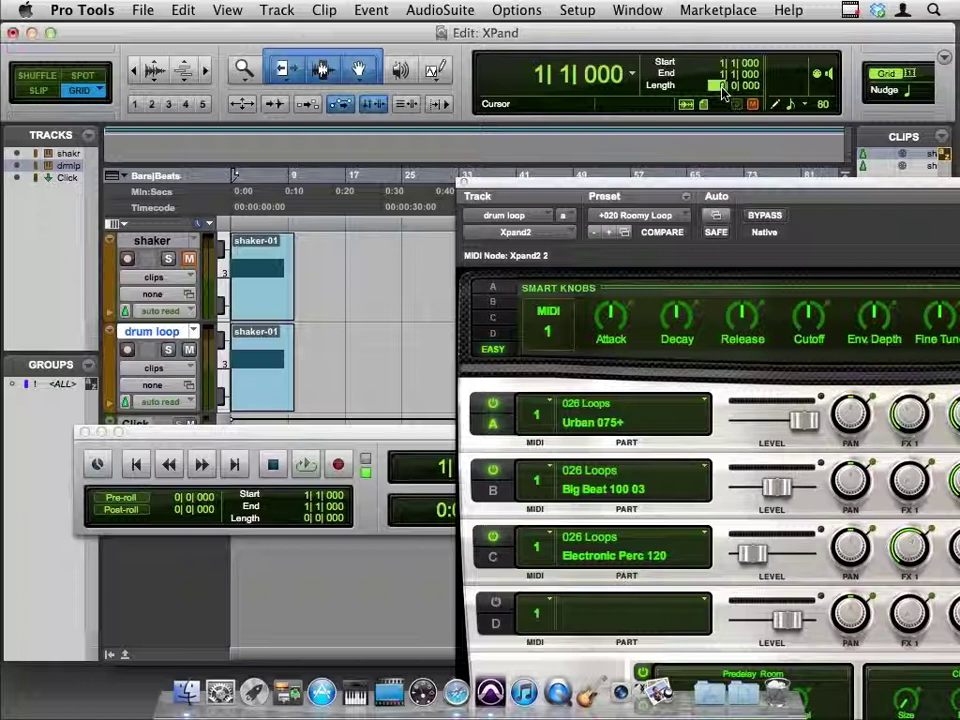
{"action": "type", "text": "1"}
{"action": "key", "text": "Return"}
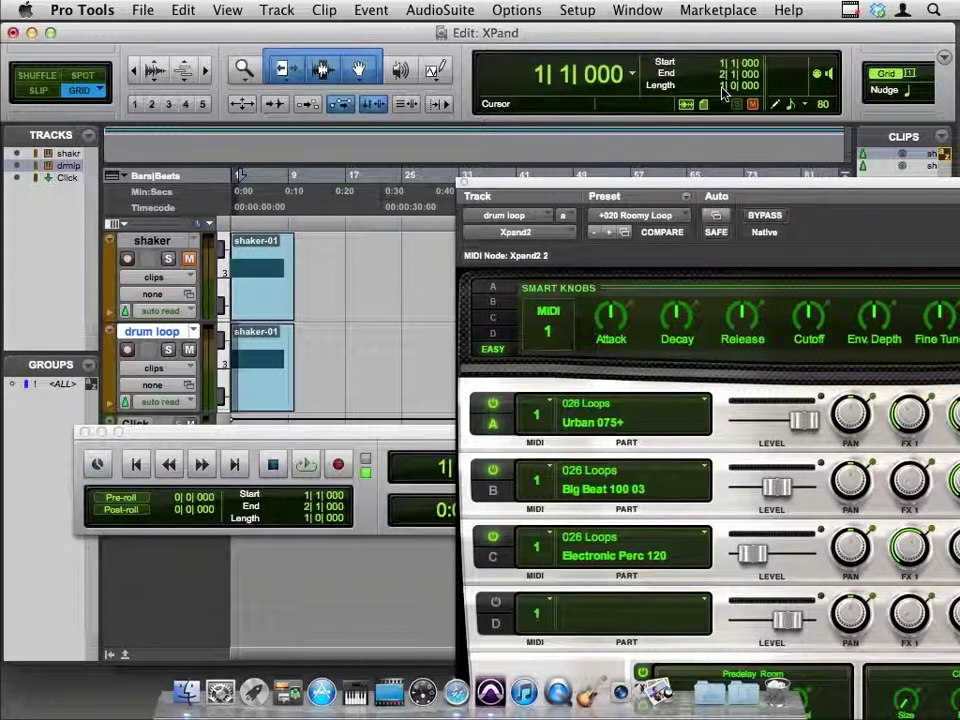
{"action": "key", "text": "space"}
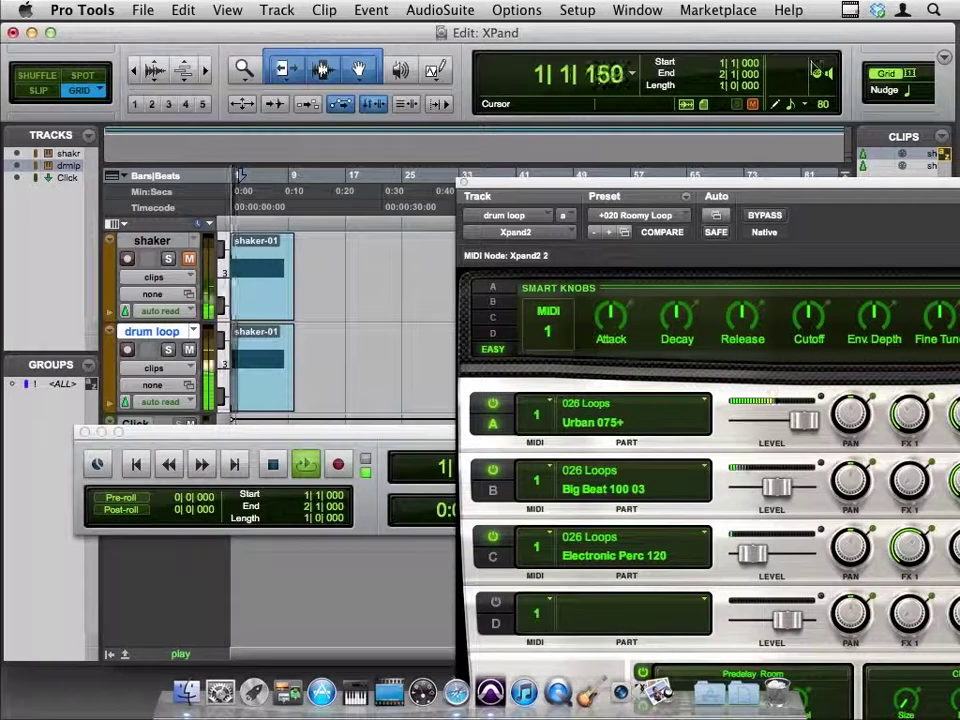
{"action": "left_click_drag", "start_coordinate": [722, 192], "coordinate": [539, 54]}
Rebalance Xpand2 Parts A, B and C, ending with Part A at -11.8 dB and Part B at -8.4 dB
{"action": "left_click_drag", "start_coordinate": [620, 286], "coordinate": [579, 288]}
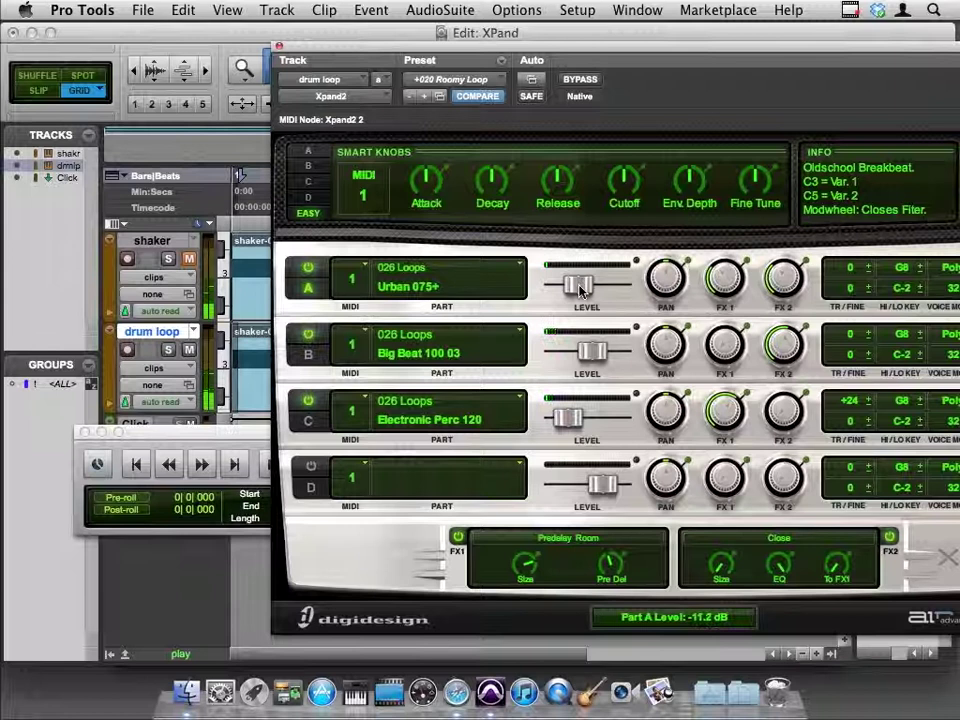
{"action": "left_click_drag", "start_coordinate": [591, 352], "coordinate": [551, 352]}
{"action": "mouse_move", "coordinate": [567, 419]}
{"action": "left_mouse_down"}
{"action": "mouse_move", "coordinate": [593, 425]}
{"action": "mouse_move", "coordinate": [561, 423]}
{"action": "left_mouse_up"}
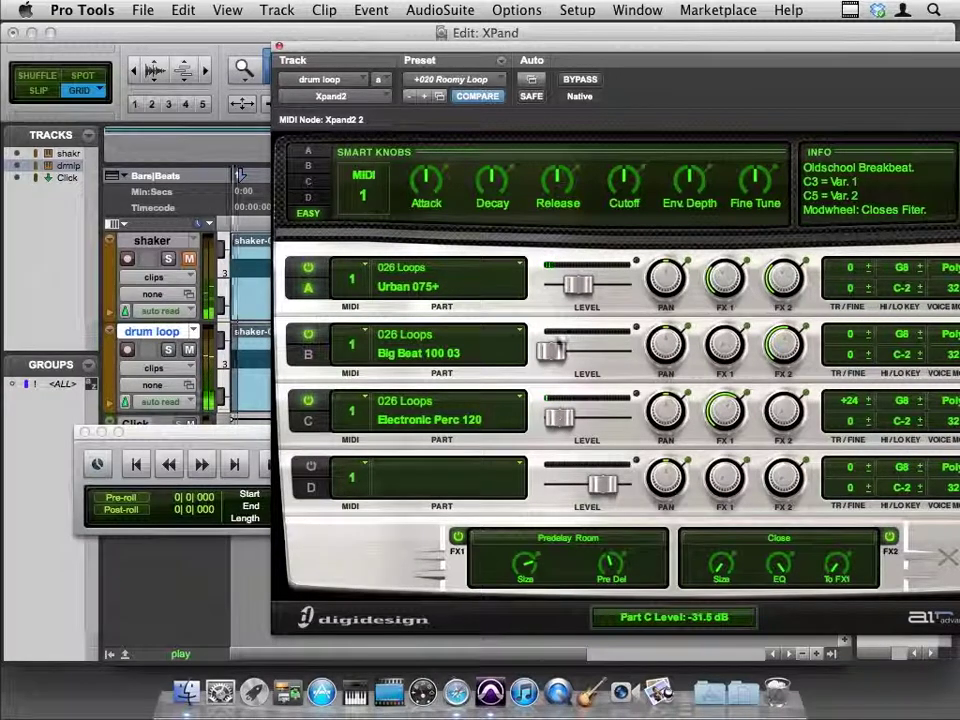
{"action": "left_click_drag", "start_coordinate": [555, 343], "coordinate": [584, 350]}
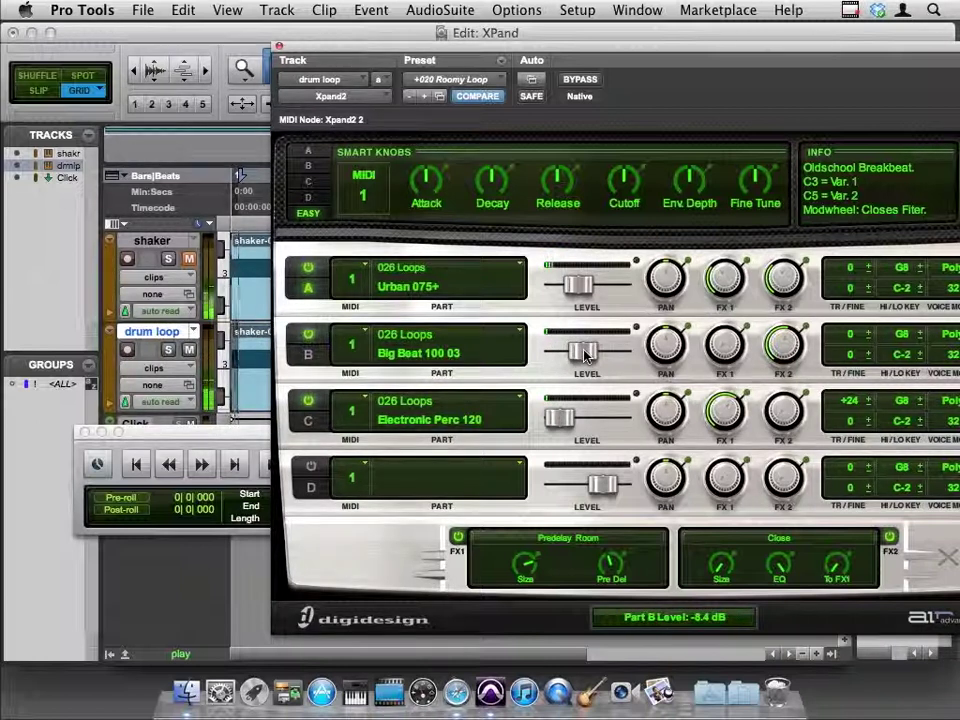
{"action": "mouse_move", "coordinate": [578, 286]}
{"action": "left_mouse_down"}
{"action": "mouse_move", "coordinate": [568, 288]}
{"action": "mouse_move", "coordinate": [579, 288]}
{"action": "left_mouse_up"}
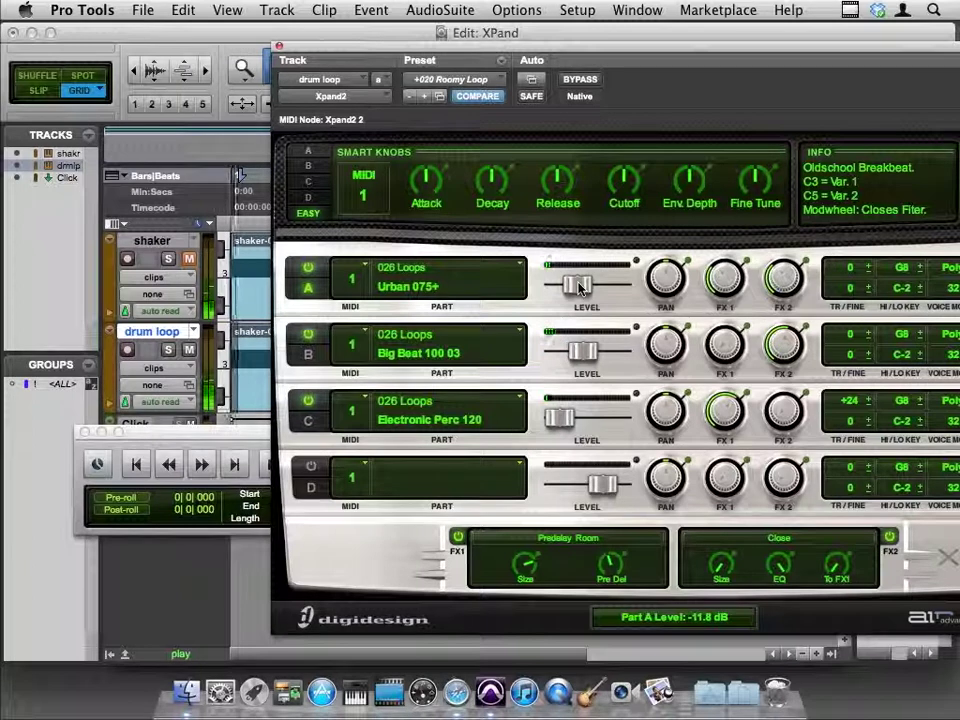
{"action": "left_click_drag", "start_coordinate": [400, 50], "coordinate": [467, 50]}
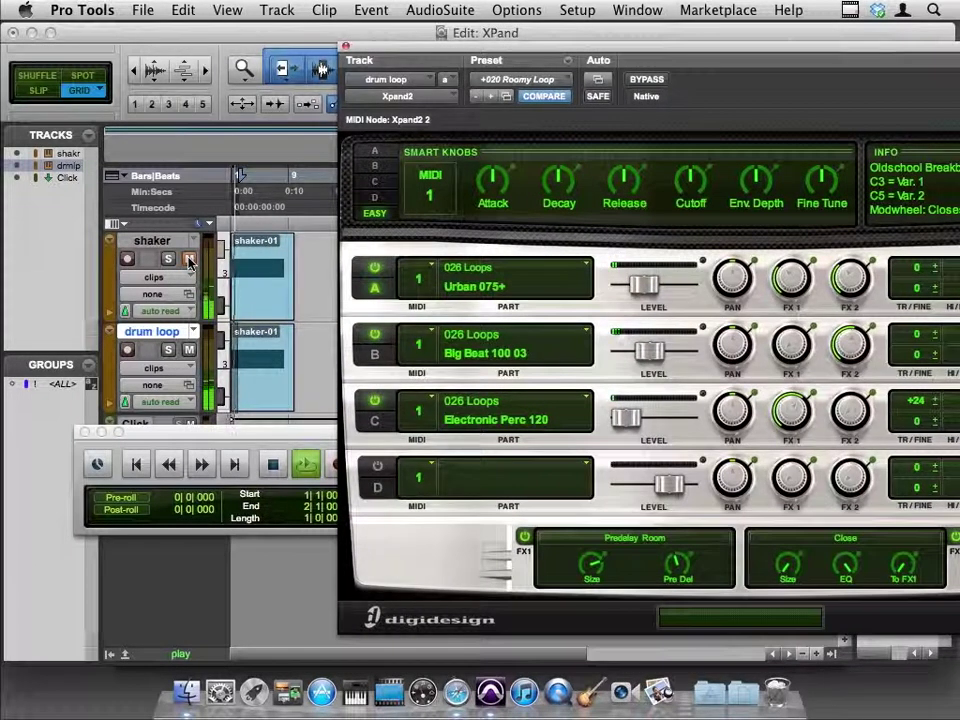
Stop playback and switch to the Mix window with the transport moved to the bottom
{"action": "left_click", "coordinate": [190, 261]}
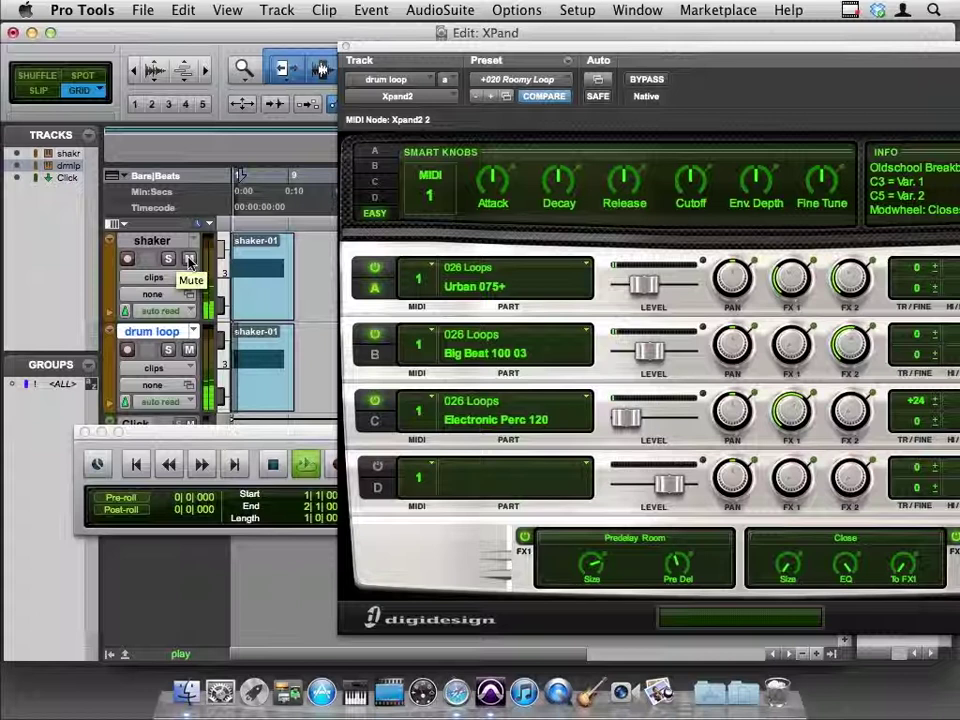
{"action": "key", "text": "space"}
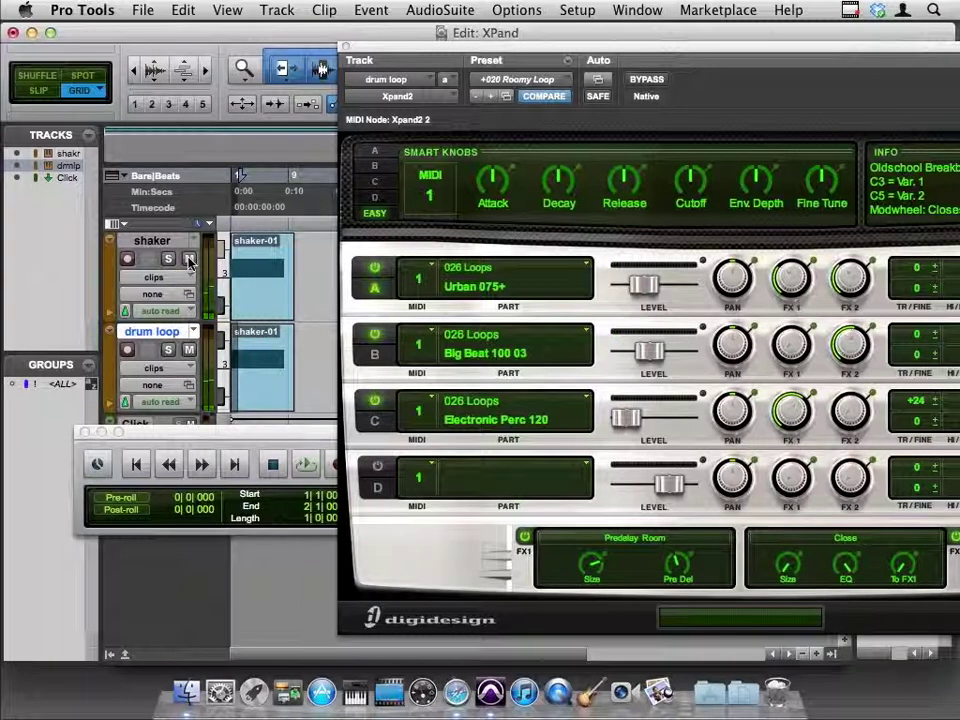
{"action": "key", "text": "super+equal"}
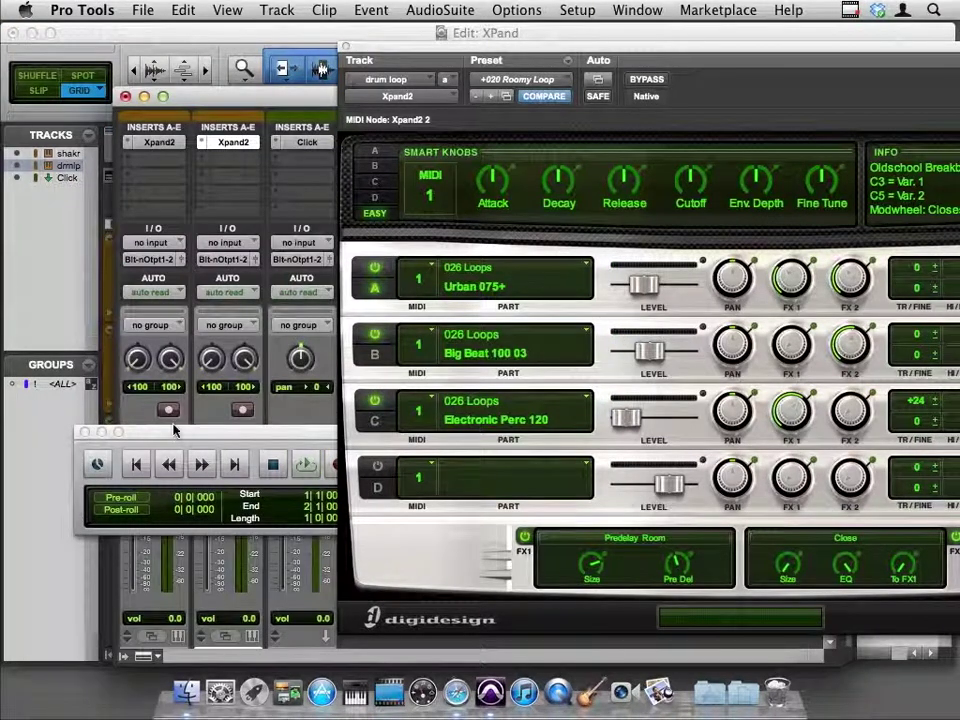
{"action": "left_click_drag", "start_coordinate": [173, 430], "coordinate": [138, 592]}
Lower the drum loop fader below the shaker's while listening to playback
{"action": "left_click_drag", "start_coordinate": [211, 500], "coordinate": [211, 535]}
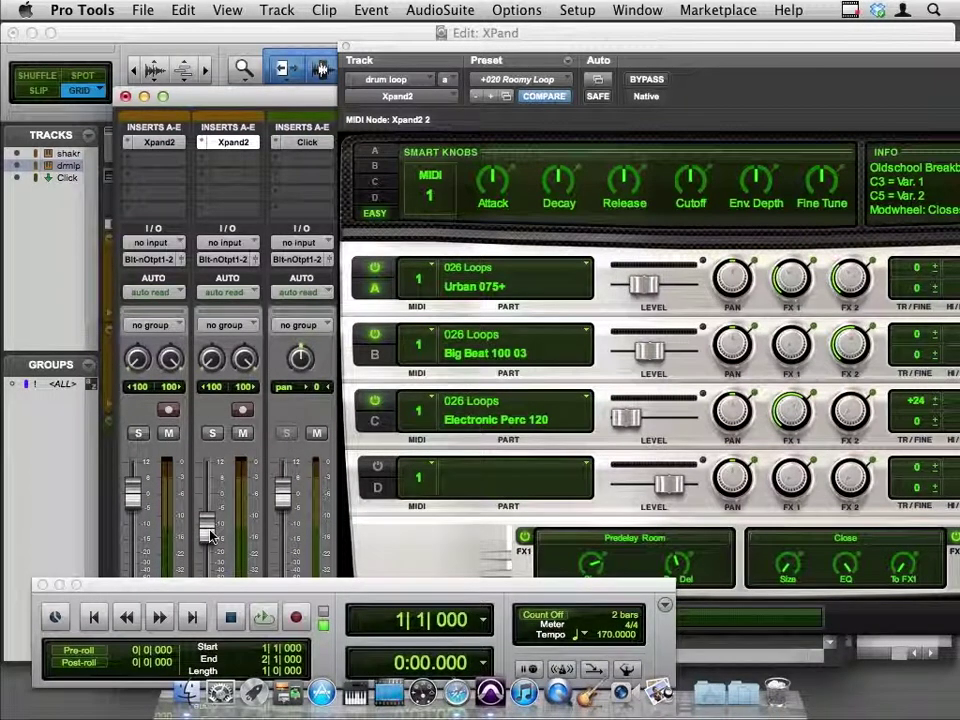
{"action": "key", "text": "space"}
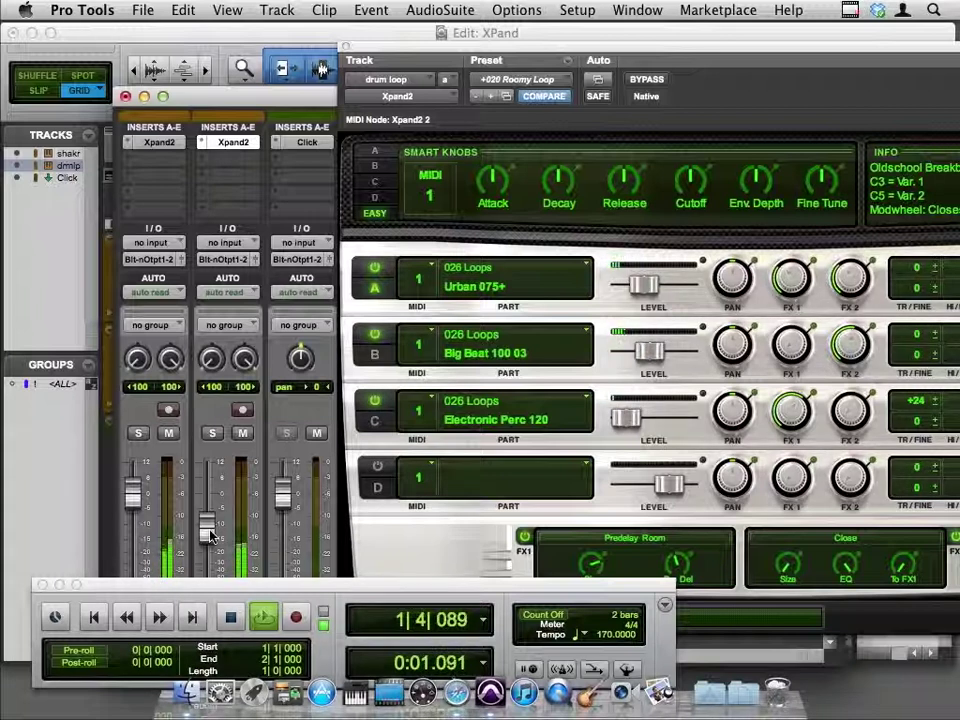
{"action": "left_click_drag", "start_coordinate": [210, 537], "coordinate": [209, 517]}
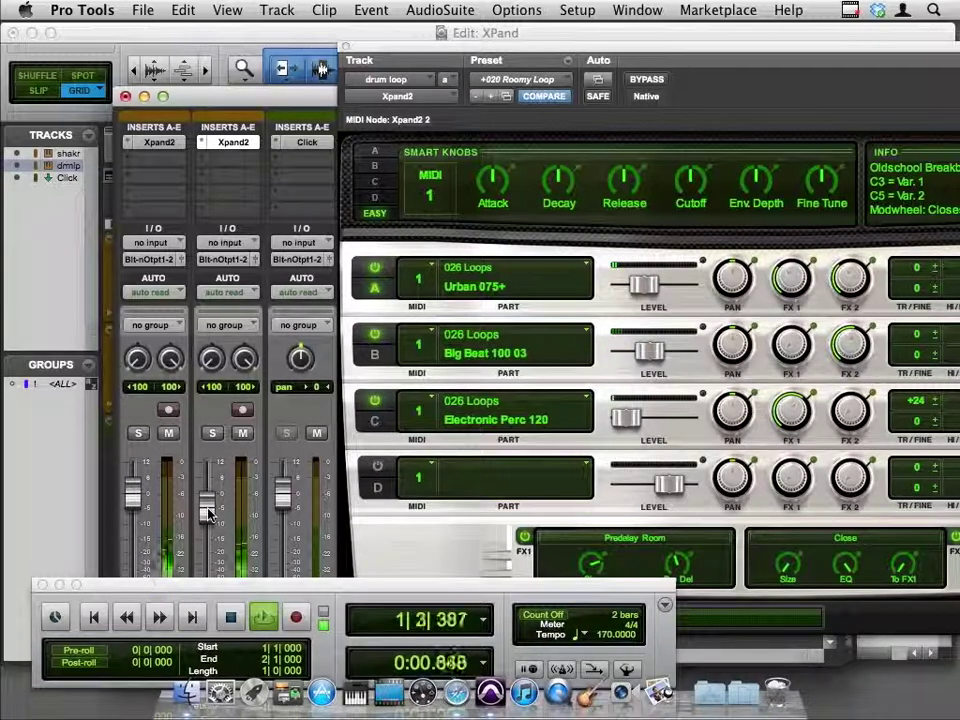
{"action": "key", "text": "space"}
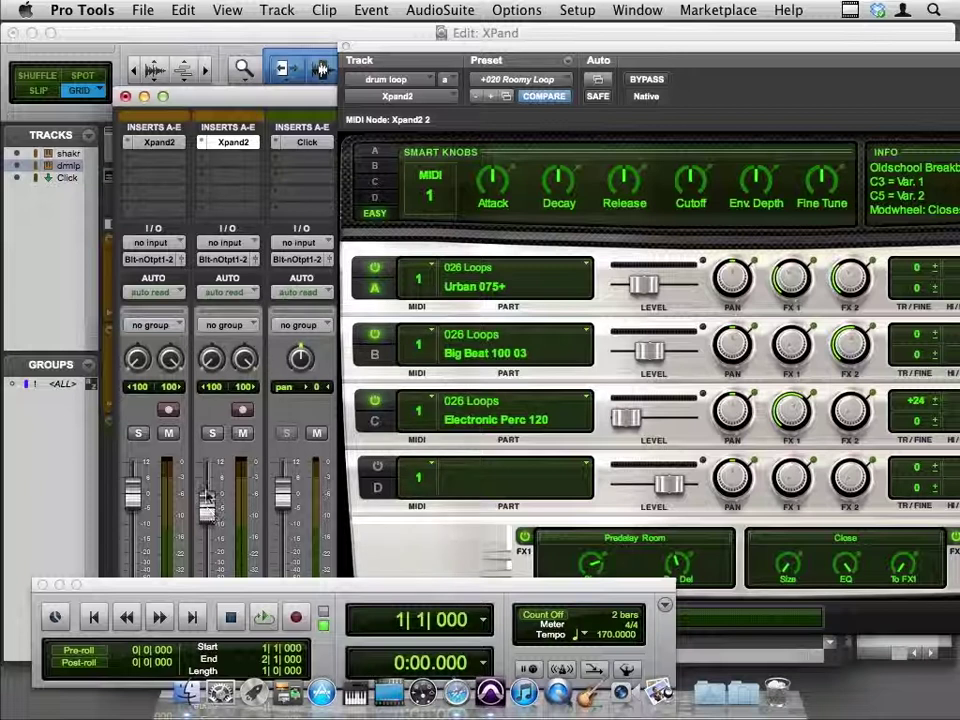
Return to the Edit window, close Xpand2, and set an 8-bar selection from bar 1 to 9
{"action": "key", "text": "super+equal"}
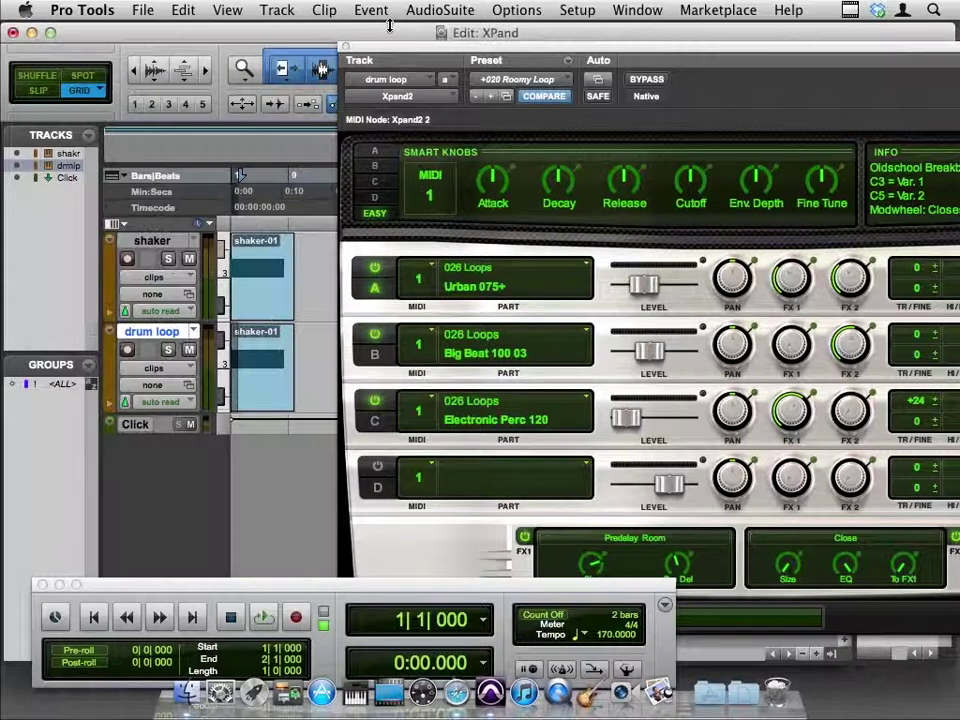
{"action": "left_click", "coordinate": [344, 47]}
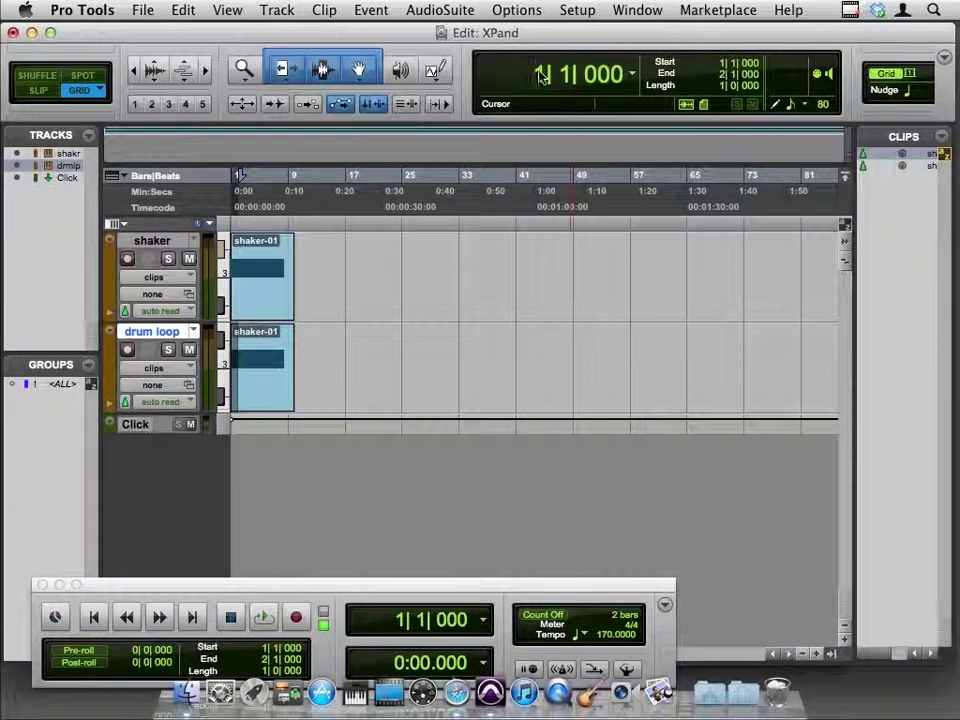
{"action": "left_click", "coordinate": [723, 87]}
{"action": "key", "text": "Return"}
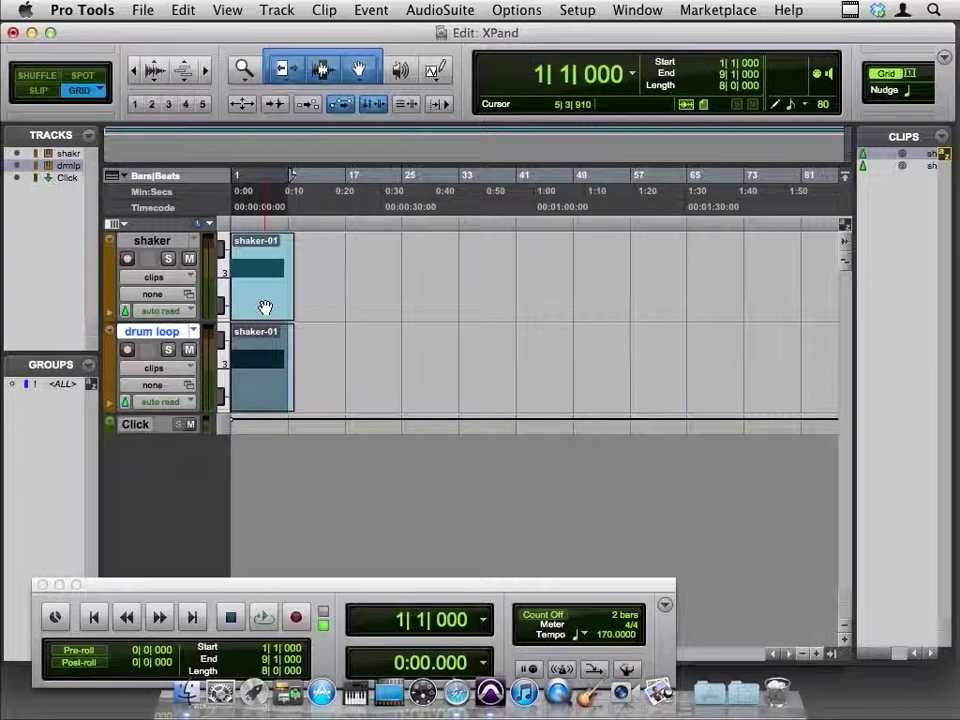
Extend the selection to the drum loop clip, trim the shaker clip's end, and zoom to bars 1–11
{"action": "key", "text": "semicolon"}
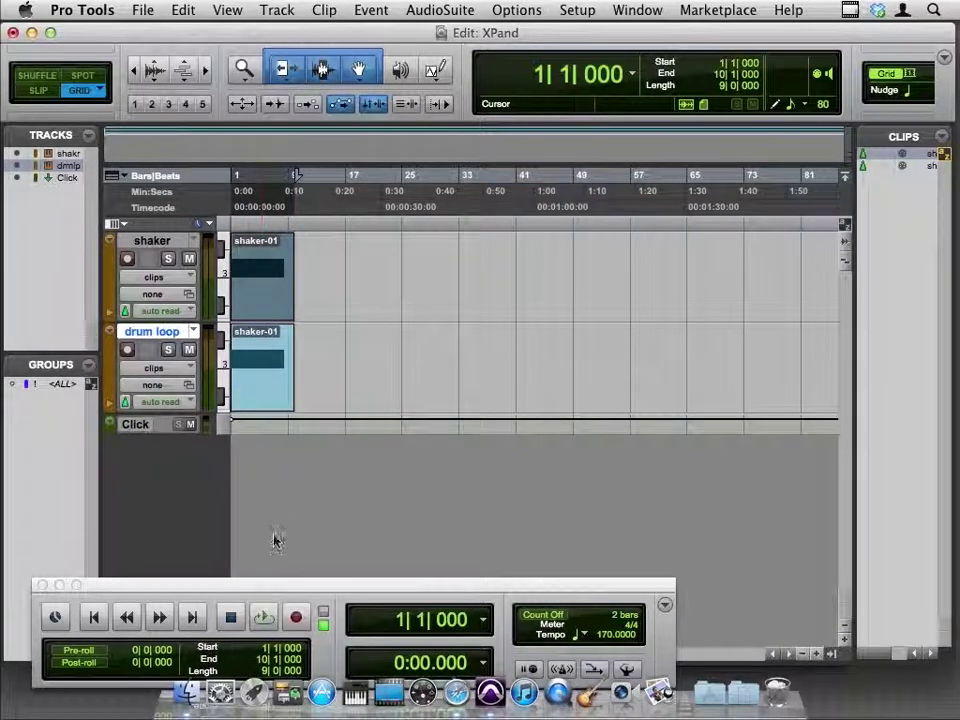
{"action": "left_click_drag", "start_coordinate": [275, 584], "coordinate": [261, 481]}
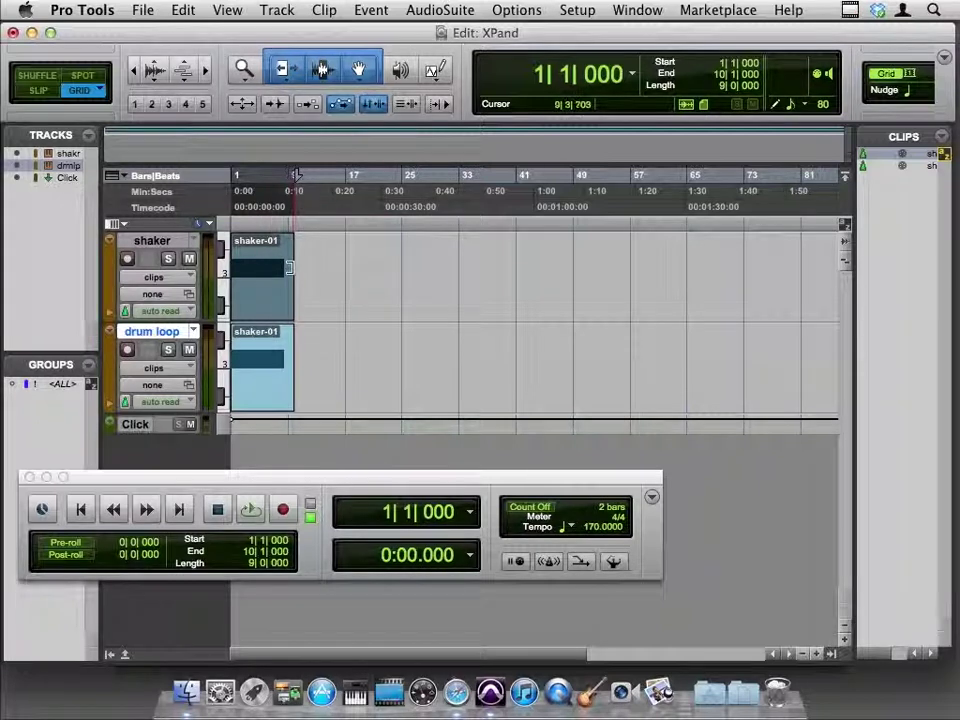
{"action": "left_click_drag", "start_coordinate": [289, 267], "coordinate": [292, 268]}
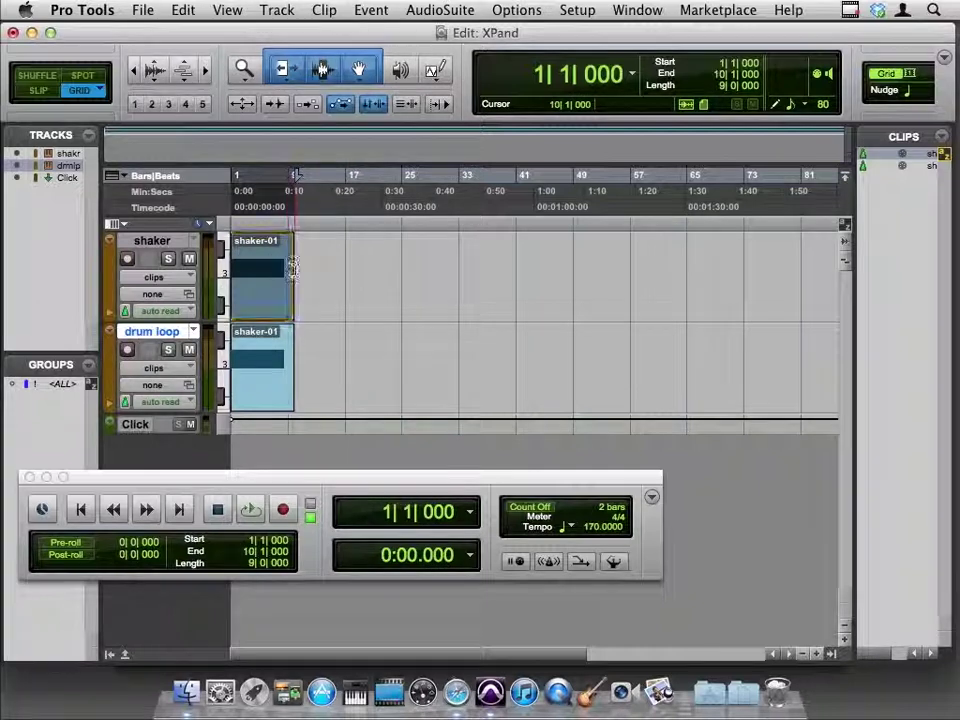
{"action": "key", "text": "super+bracketright"}
{"action": "key", "text": "super+bracketright"}
{"action": "key", "text": "super+bracketright"}
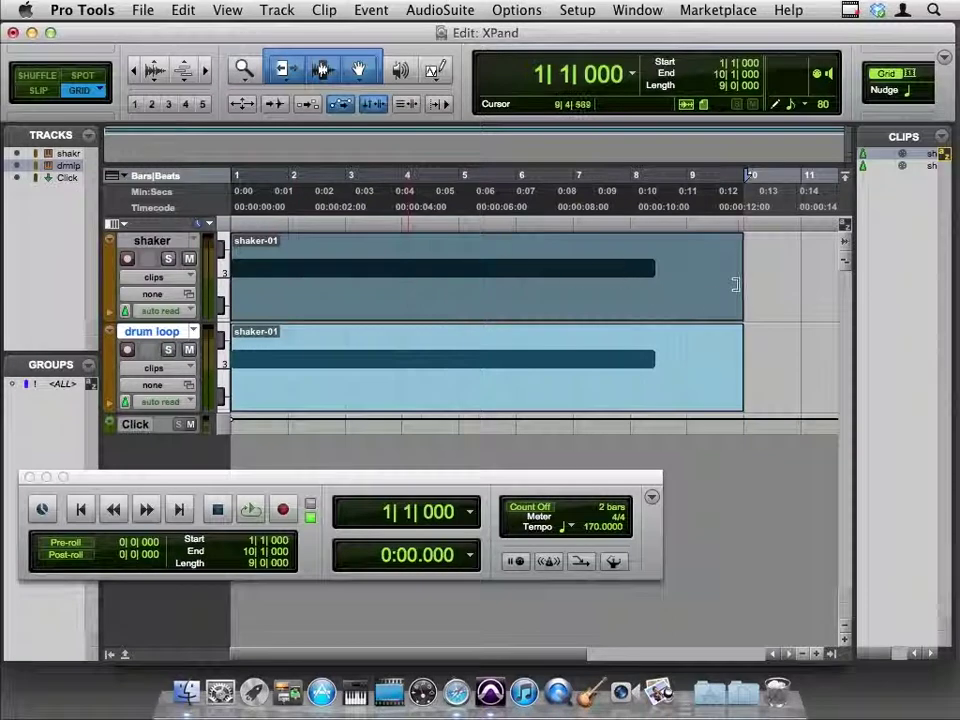
Trim both the shaker and drum loop clips to end at bar 9
{"action": "left_click_drag", "start_coordinate": [738, 285], "coordinate": [690, 285]}
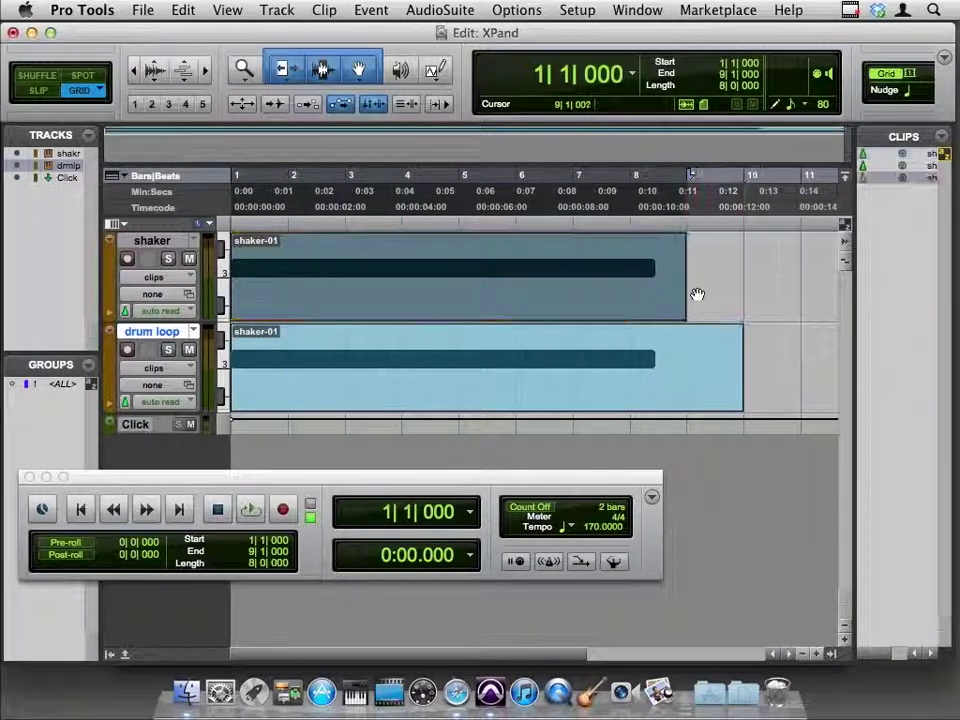
{"action": "left_click_drag", "start_coordinate": [739, 372], "coordinate": [690, 379]}
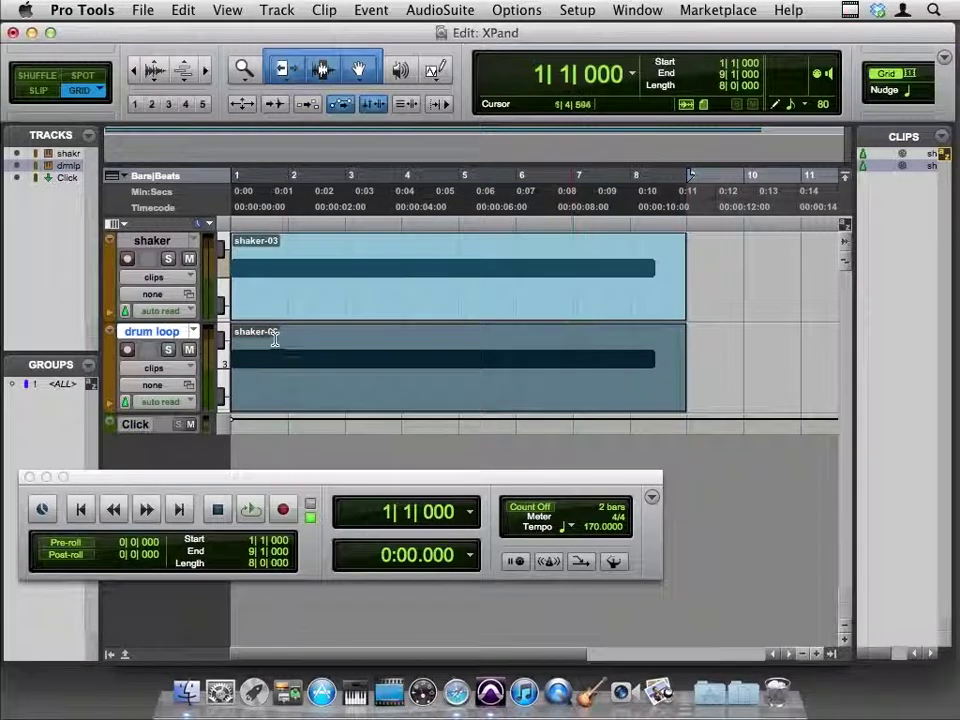
{"action": "double_click", "coordinate": [317, 386]}
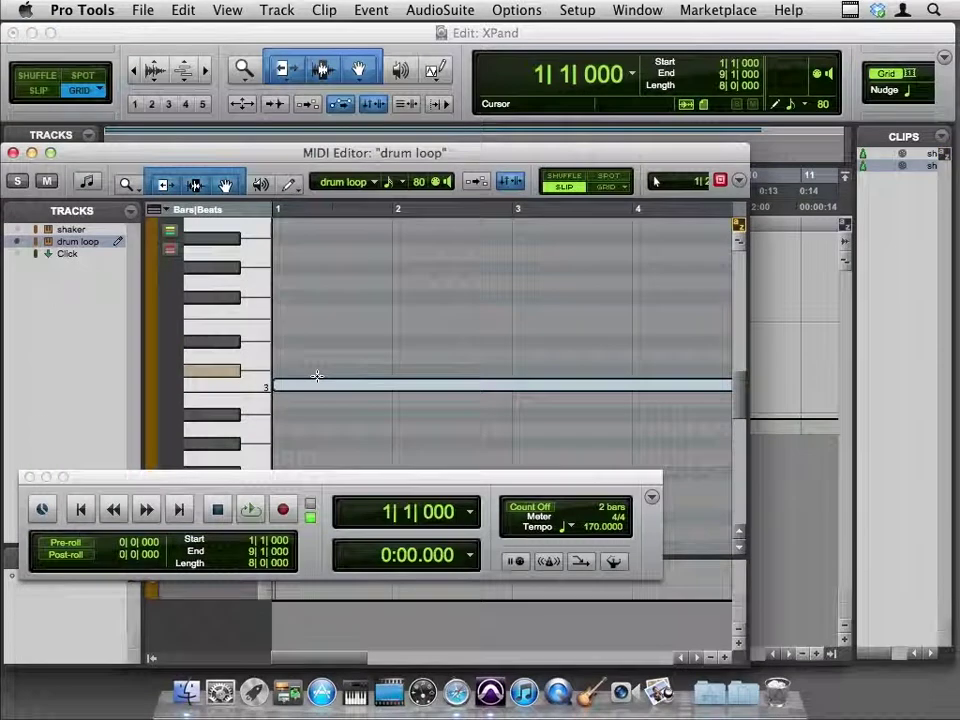
{"action": "left_click", "coordinate": [12, 153]}
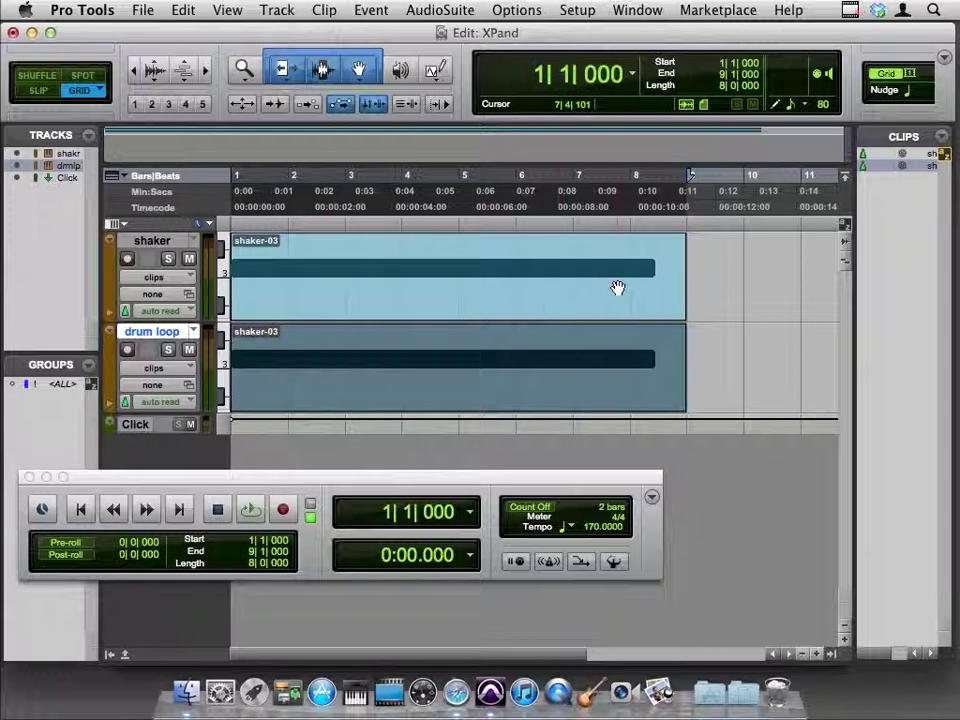
Audition the eight-bar clips, then zoom out to bar 21 and select the drum loop clip
{"action": "key", "text": "space"}
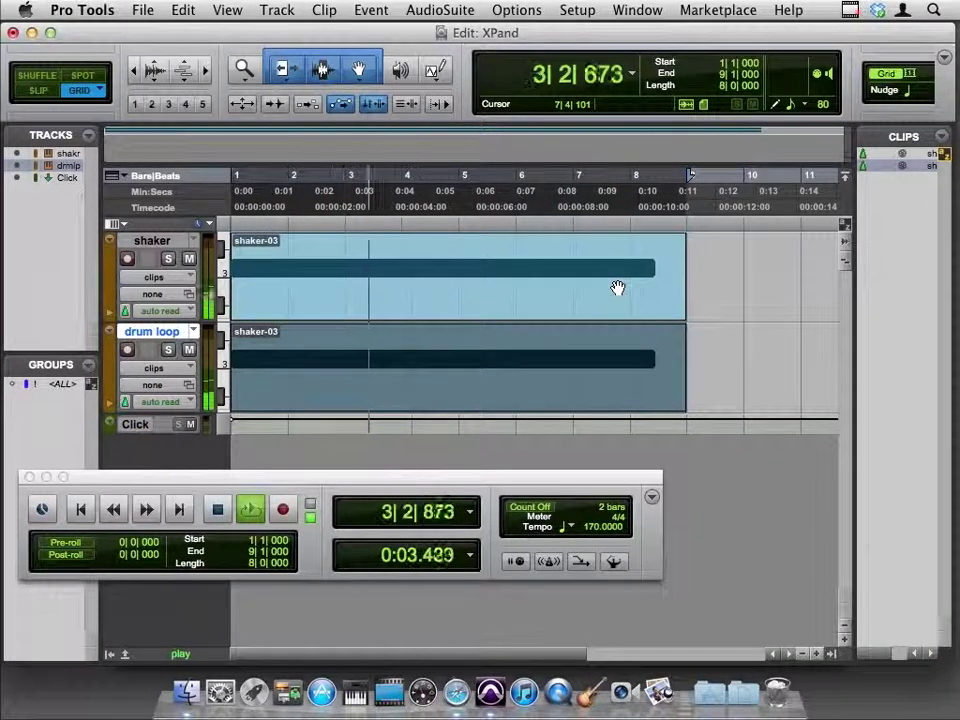
{"action": "key", "text": "space"}
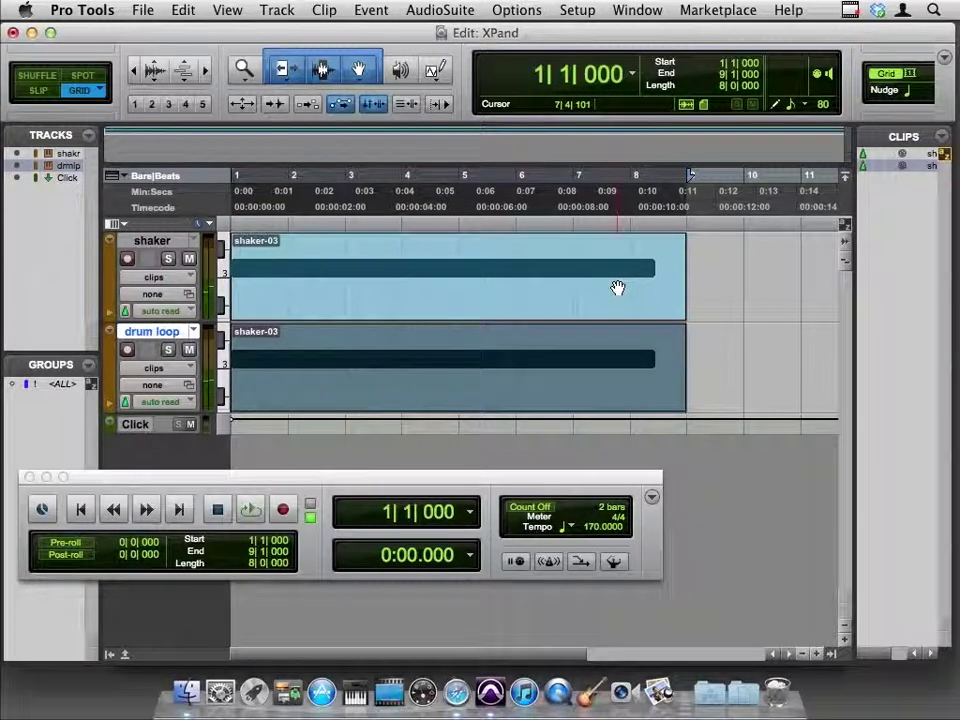
{"action": "key", "text": "r"}
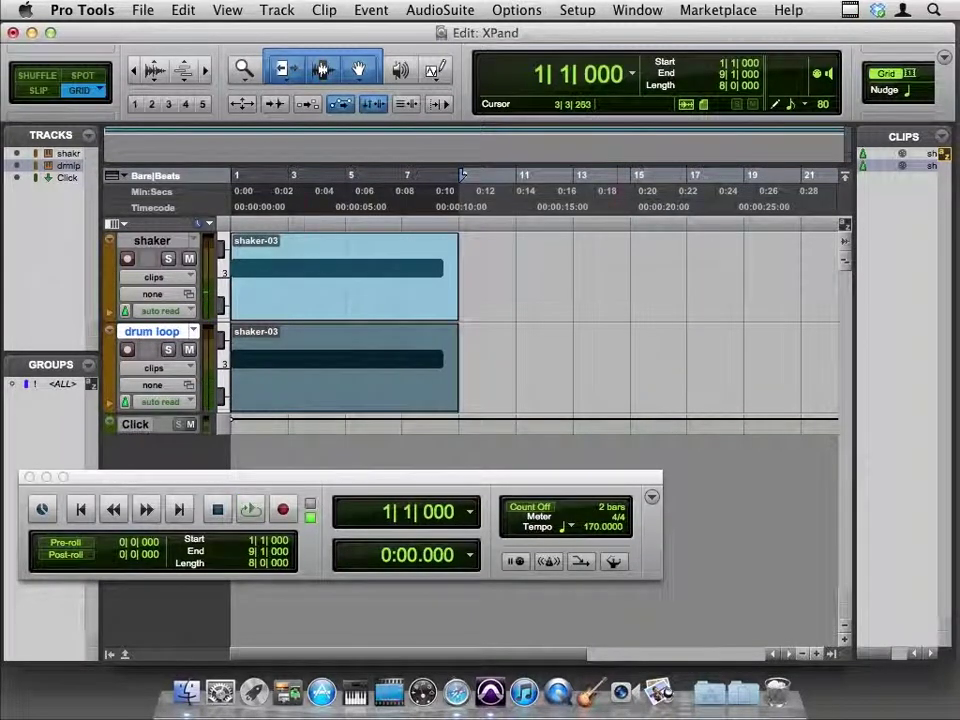
{"action": "key", "text": ";"}
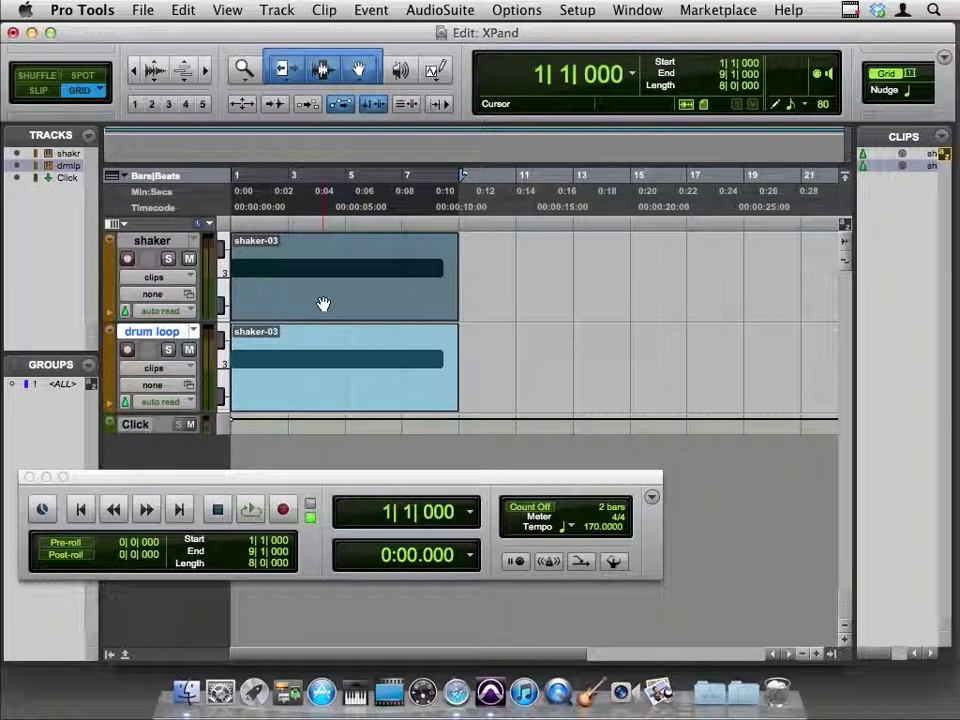
Duplicate the shaker clip to bars 9–17 and select the drum loop clip for looping
{"action": "left_click_drag", "start_coordinate": [323, 304], "coordinate": [558, 298]}
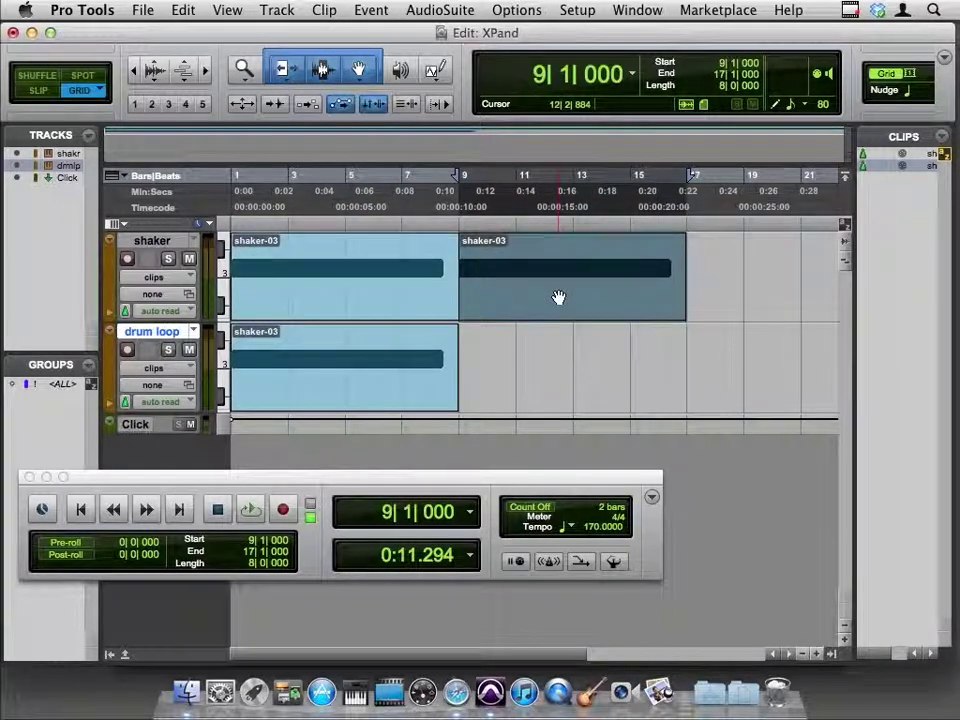
{"action": "left_click", "coordinate": [371, 393]}
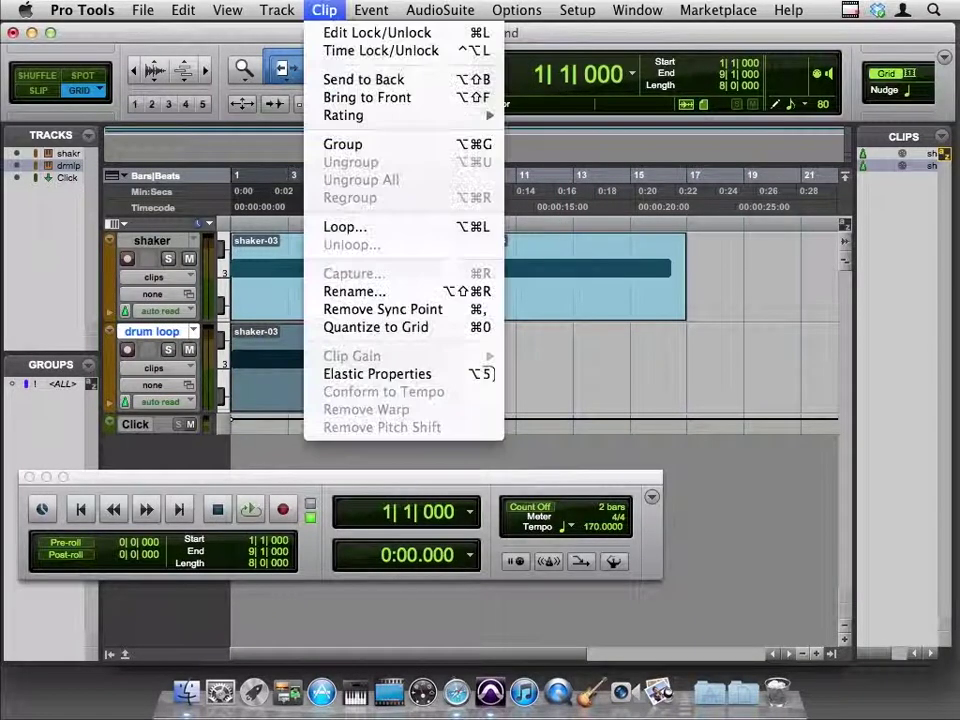
{"action": "left_click", "coordinate": [324, 10]}
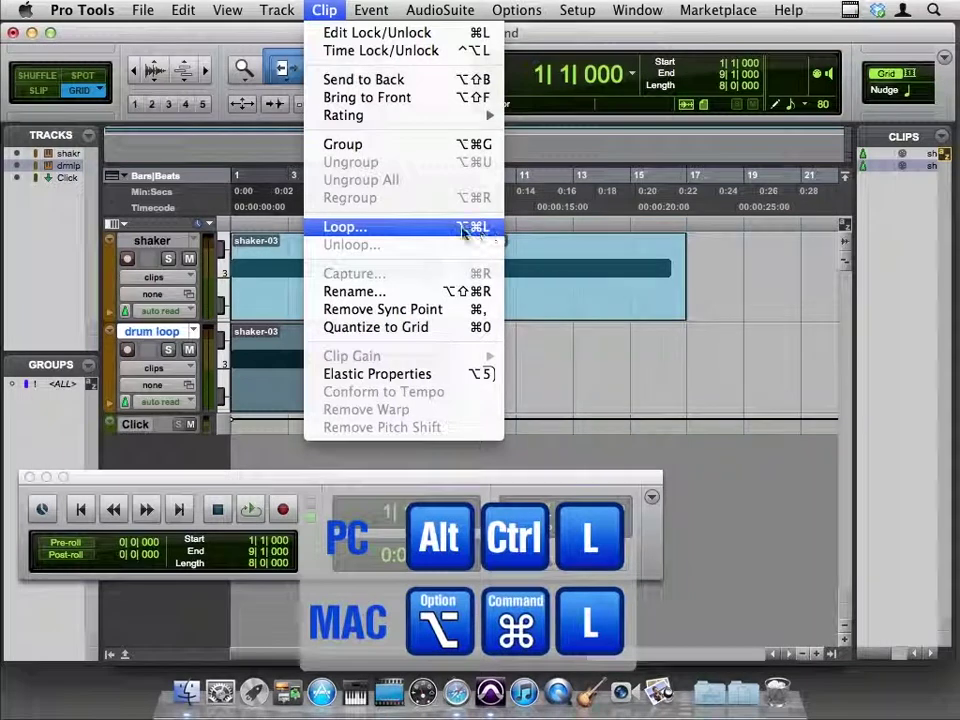
{"action": "mouse_move", "coordinate": [516, 10]}
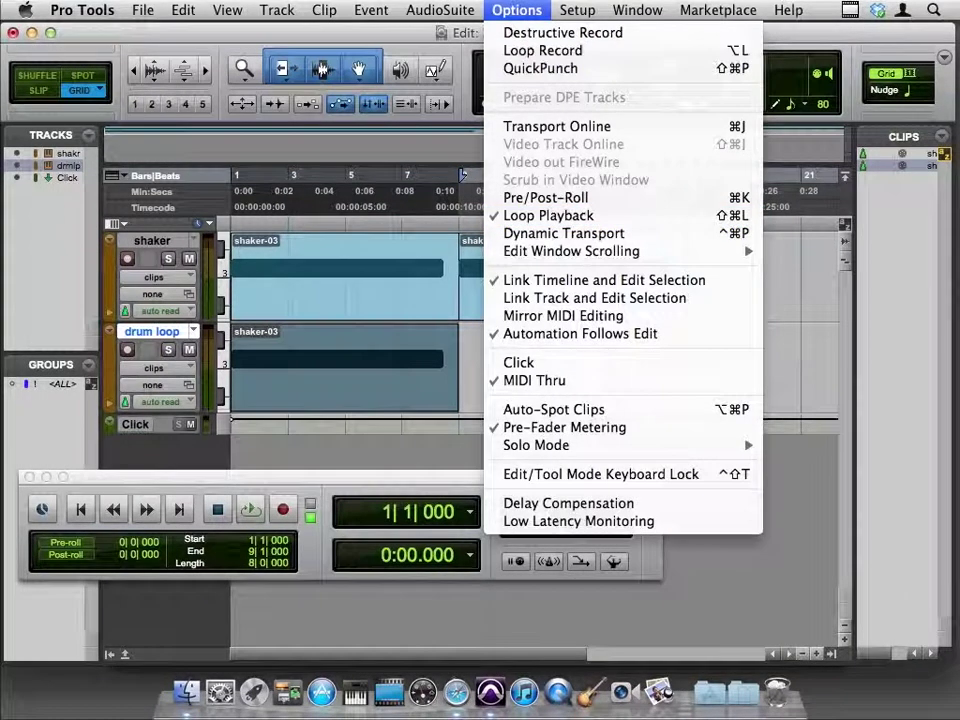
Loop the drum loop clip 2 times so it runs from bar 1 to bar 17
{"action": "mouse_move", "coordinate": [327, 12]}
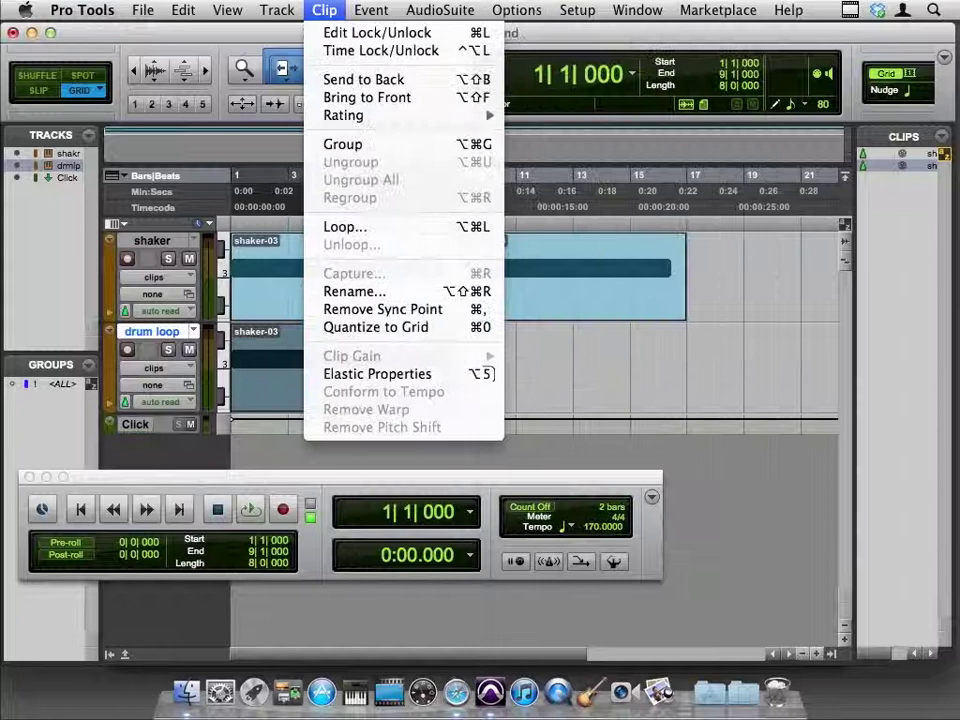
{"action": "left_click", "coordinate": [345, 226]}
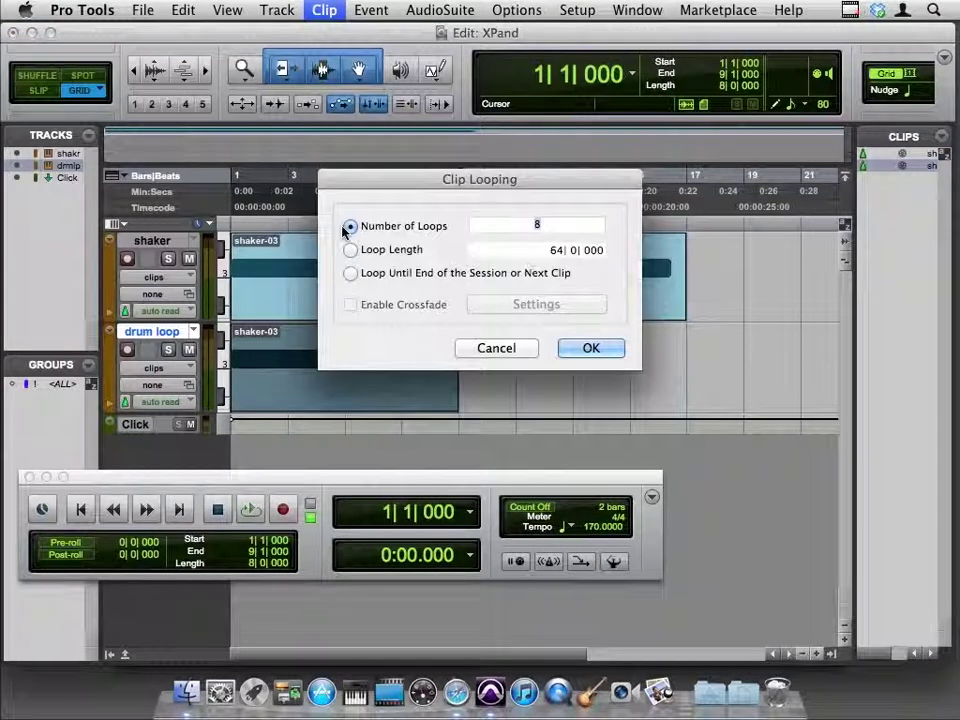
{"action": "type", "text": "2"}
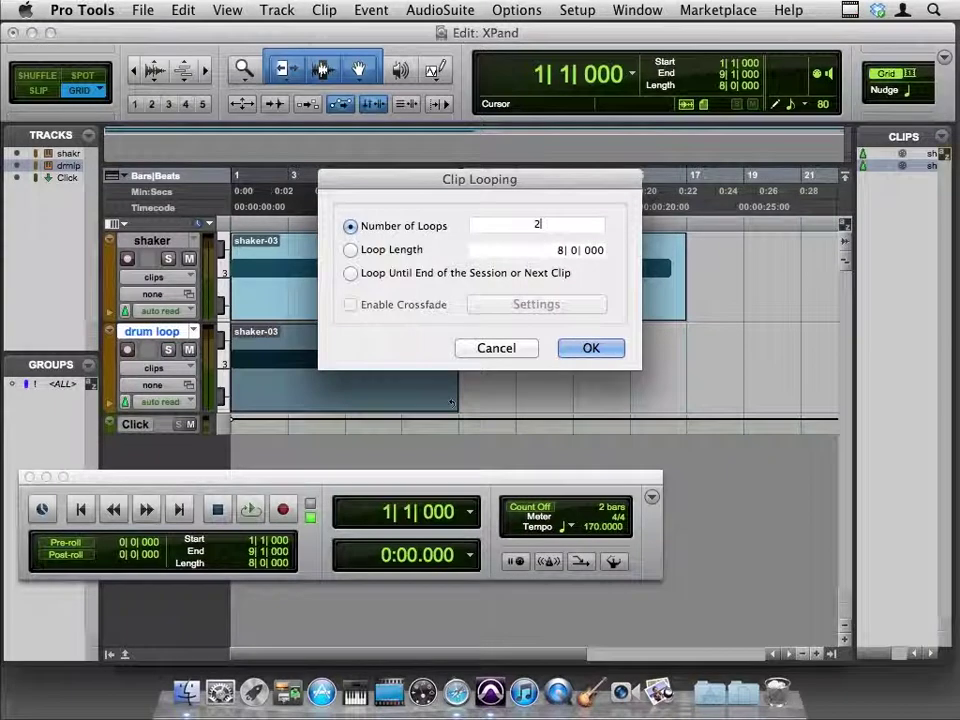
{"action": "key", "text": "Return"}
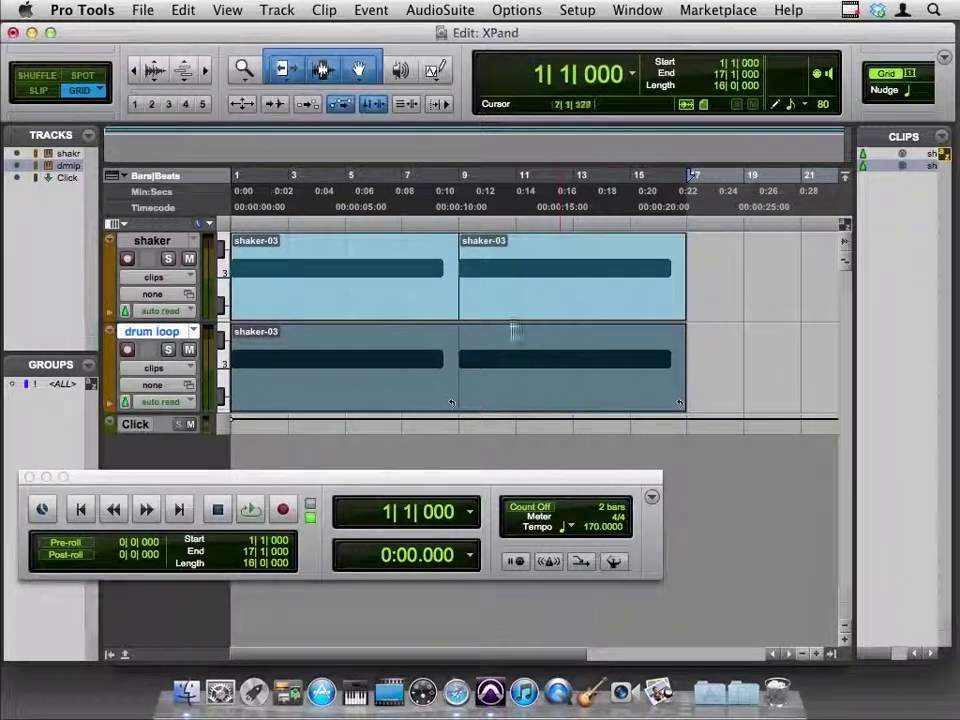
Check the selections of both shaker clips and the looped drum loop clip
{"action": "left_click", "coordinate": [422, 302]}
{"action": "left_click", "coordinate": [514, 302]}
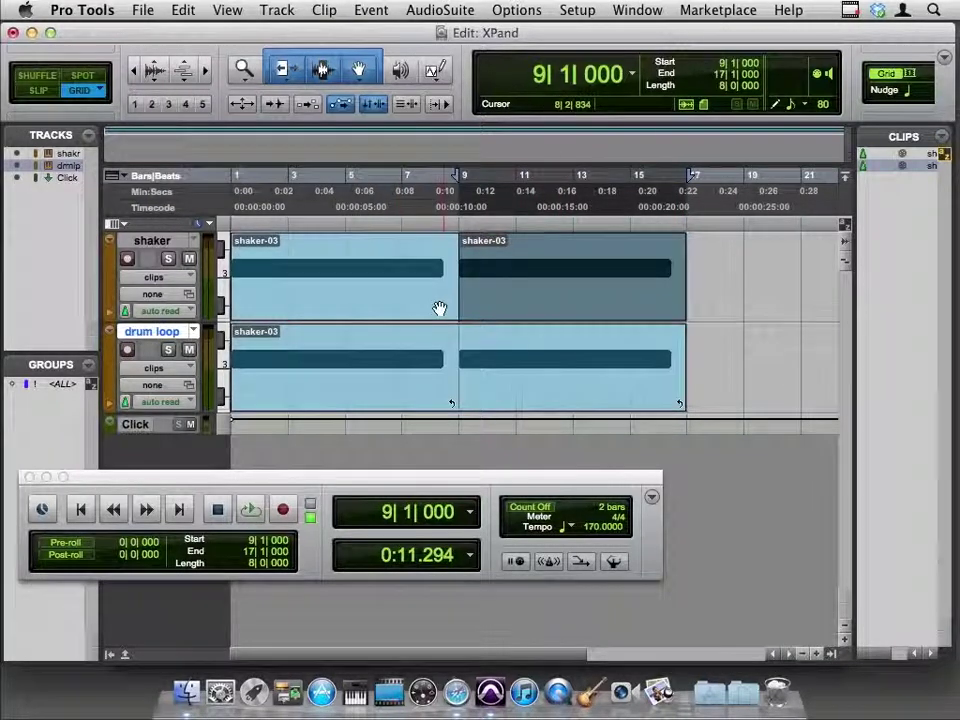
{"action": "left_click", "coordinate": [378, 306]}
{"action": "left_click", "coordinate": [370, 378]}
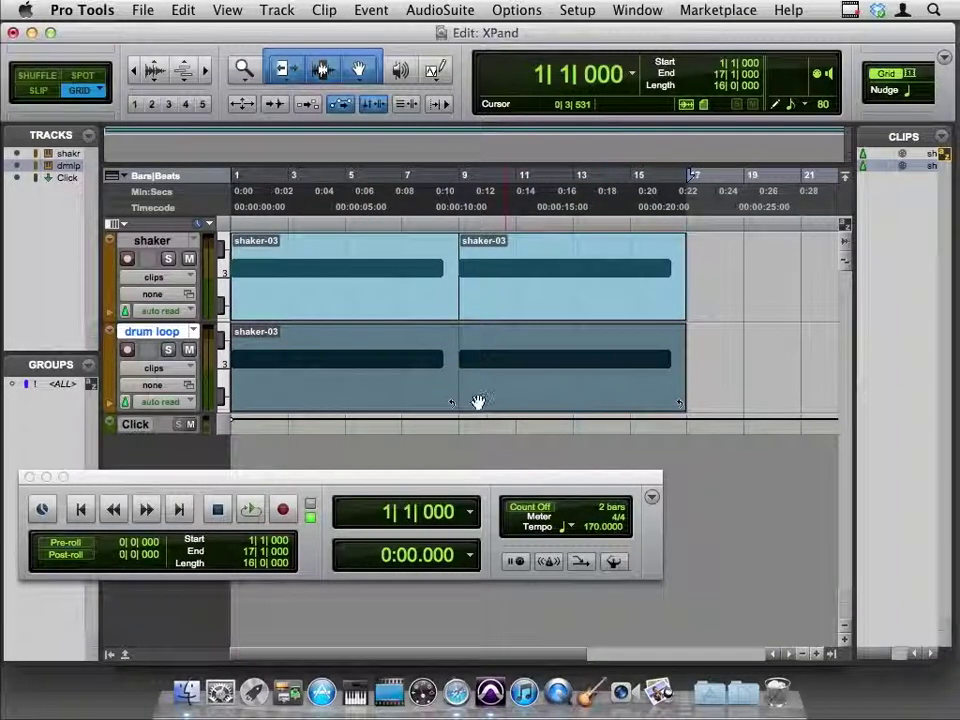
Copy the second shaker-03 clip to bar 17 so a third copy fills bars 17–25
{"action": "left_click_drag", "start_coordinate": [470, 483], "coordinate": [606, 541]}
{"action": "key", "text": "super+bracketleft"}
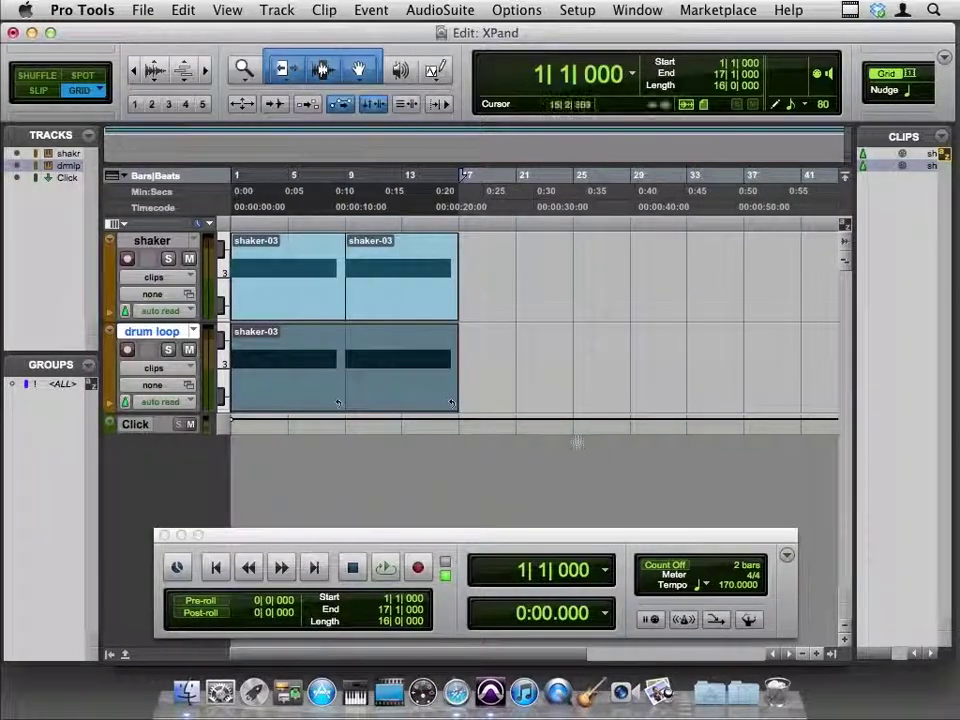
{"action": "left_click", "coordinate": [398, 301]}
{"action": "left_click_drag", "start_coordinate": [396, 302], "coordinate": [508, 300]}
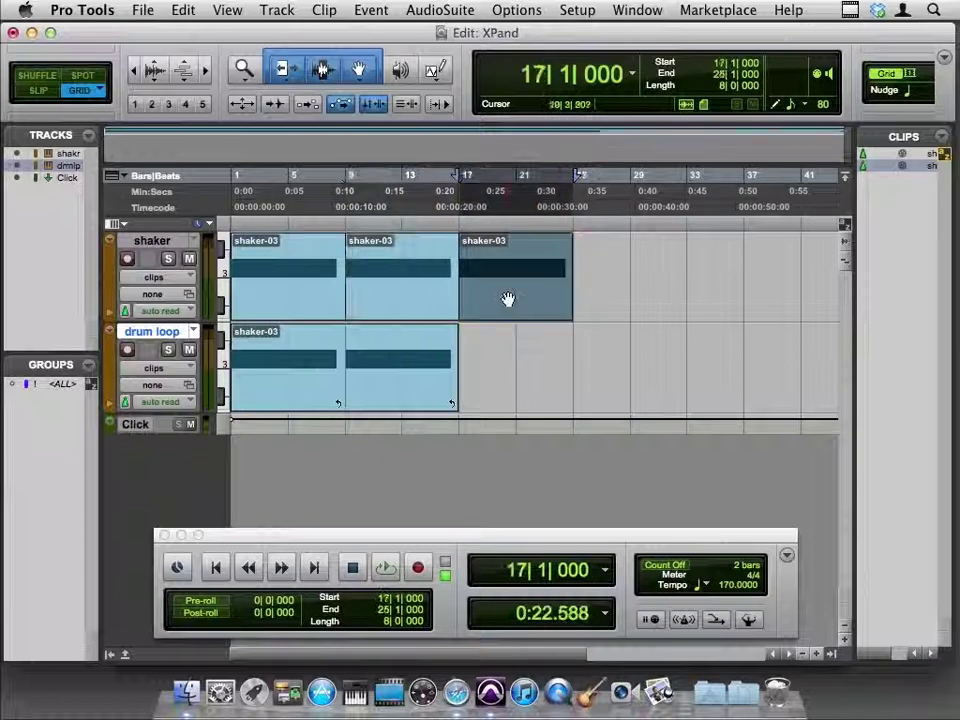
Set the drum loop clip to 3 loops so it extends to bar 25
{"action": "left_click", "coordinate": [398, 400]}
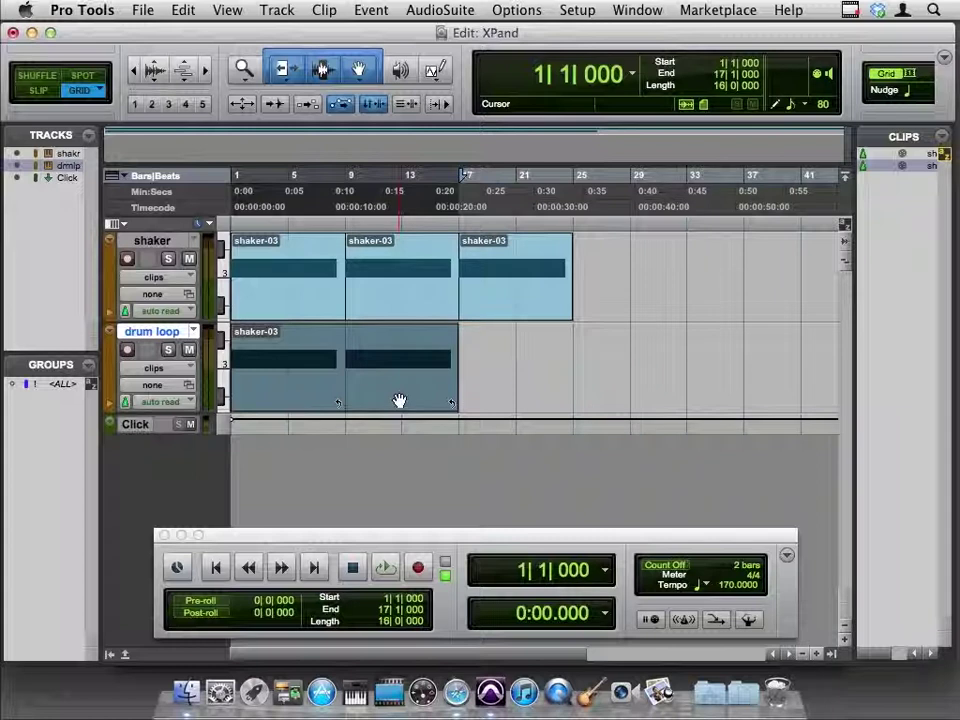
{"action": "key", "text": "alt+super+l"}
{"action": "type", "text": "3"}
{"action": "key", "text": "Return"}
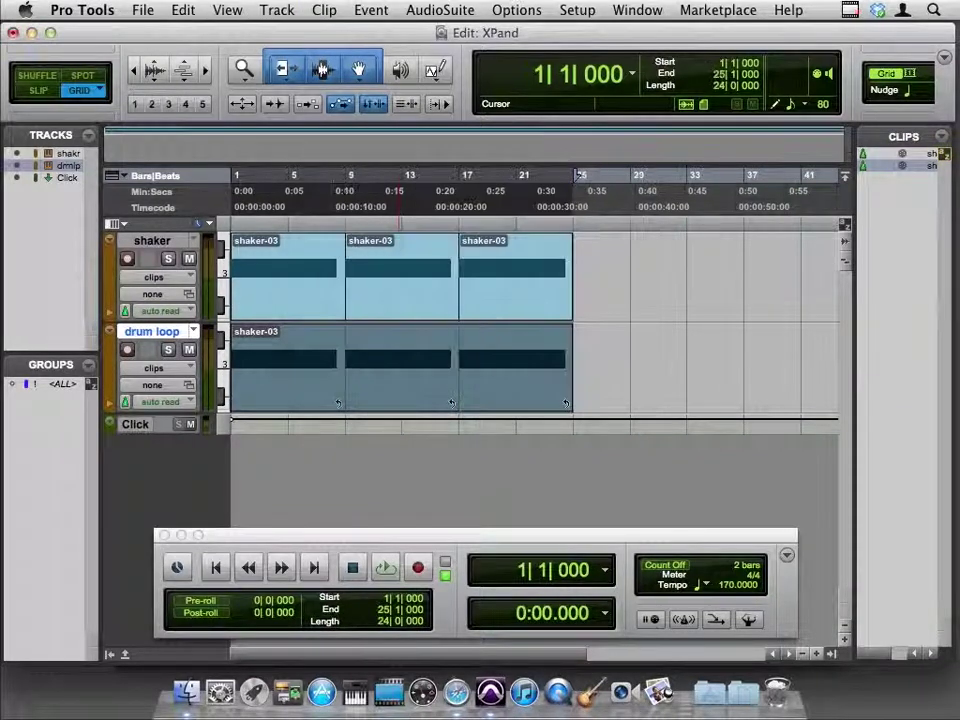